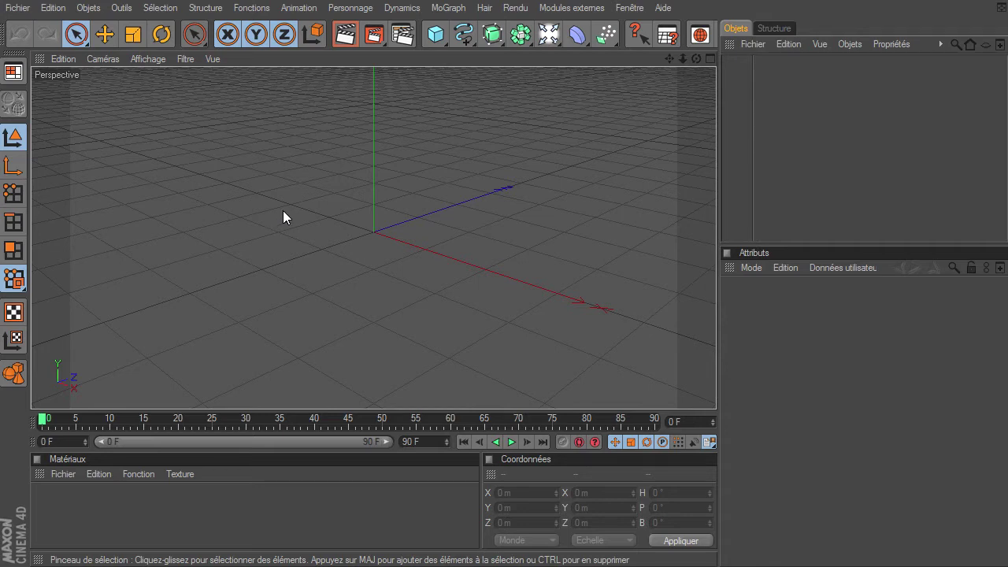
Add a floor and a bevelled cube raised to Y 92.071 m, then duplicate it as Cube.1
{"action": "left_click_drag", "start_coordinate": [577, 34], "coordinate": [735, 98]}
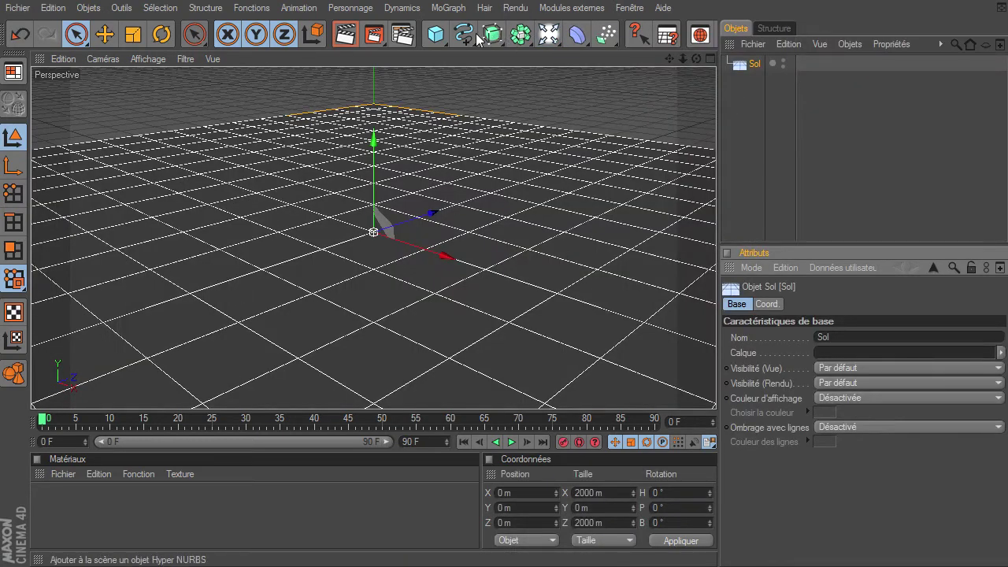
{"action": "left_click", "coordinate": [437, 35]}
{"action": "left_click", "coordinate": [530, 50]}
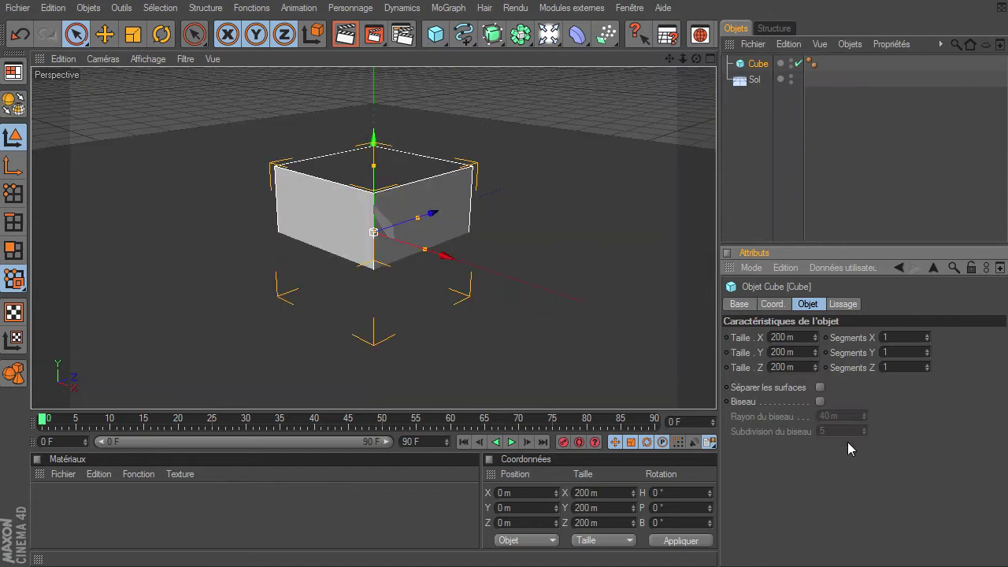
{"action": "left_click", "coordinate": [820, 401]}
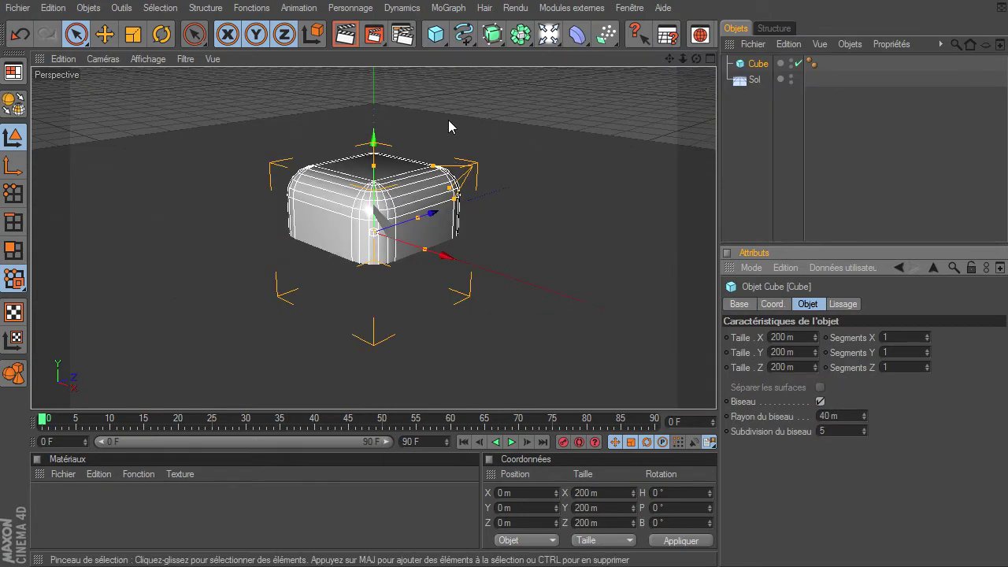
{"action": "left_click_drag", "start_coordinate": [379, 140], "coordinate": [379, 75]}
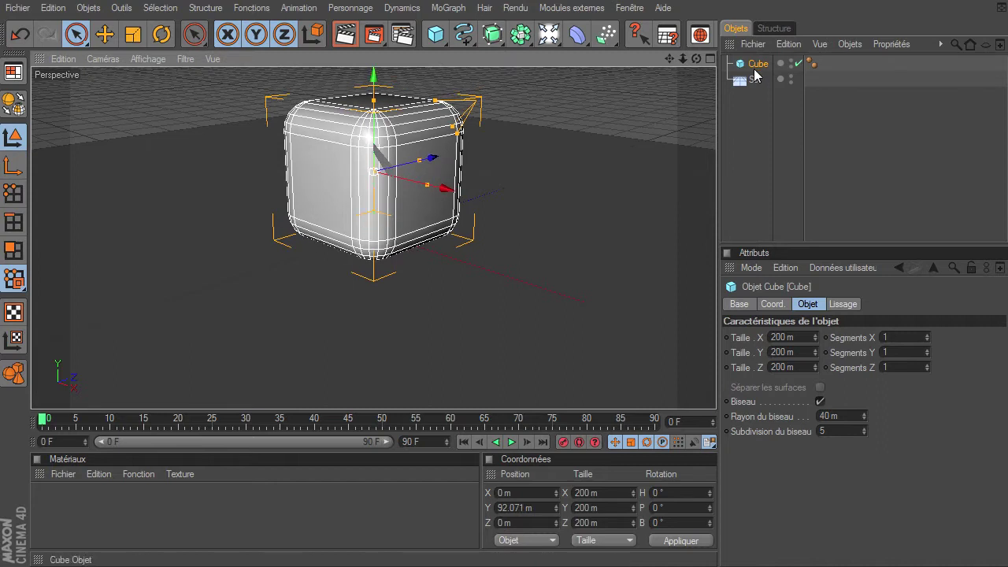
{"action": "left_click_drag", "start_coordinate": [755, 76], "coordinate": [754, 78], "text": "ctrl"}
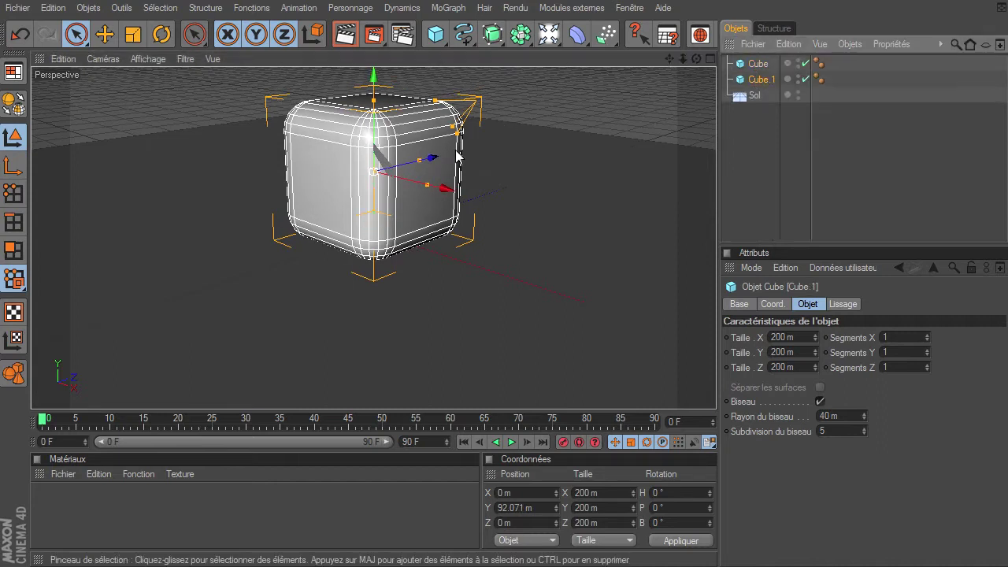
Shift Cube.1 to Z 255.55 m beside the original cube, then deselect it
{"action": "left_click_drag", "start_coordinate": [431, 158], "coordinate": [544, 145]}
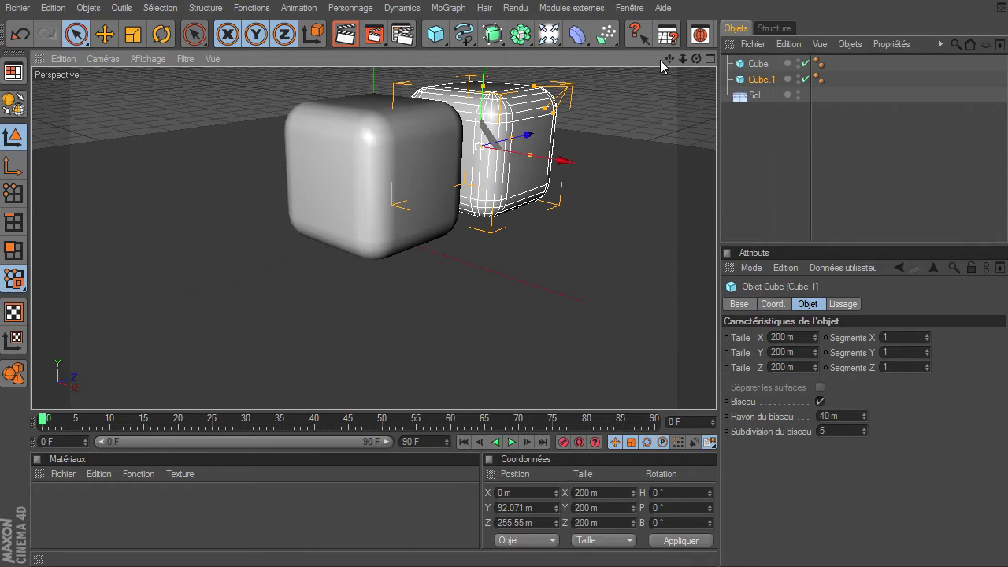
{"action": "left_click_drag", "start_coordinate": [669, 59], "coordinate": [657, 95]}
{"action": "mouse_move", "coordinate": [696, 59]}
{"action": "left_mouse_down"}
{"action": "mouse_move", "coordinate": [687, 63]}
{"action": "mouse_move", "coordinate": [722, 388]}
{"action": "left_mouse_up"}
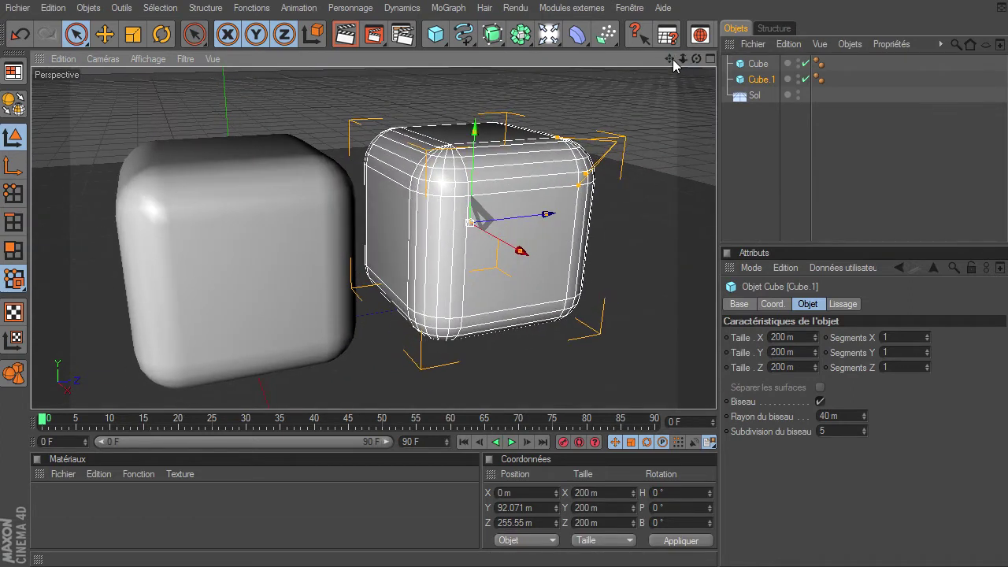
{"action": "left_click_drag", "start_coordinate": [672, 59], "coordinate": [716, 389]}
{"action": "left_click", "coordinate": [679, 193]}
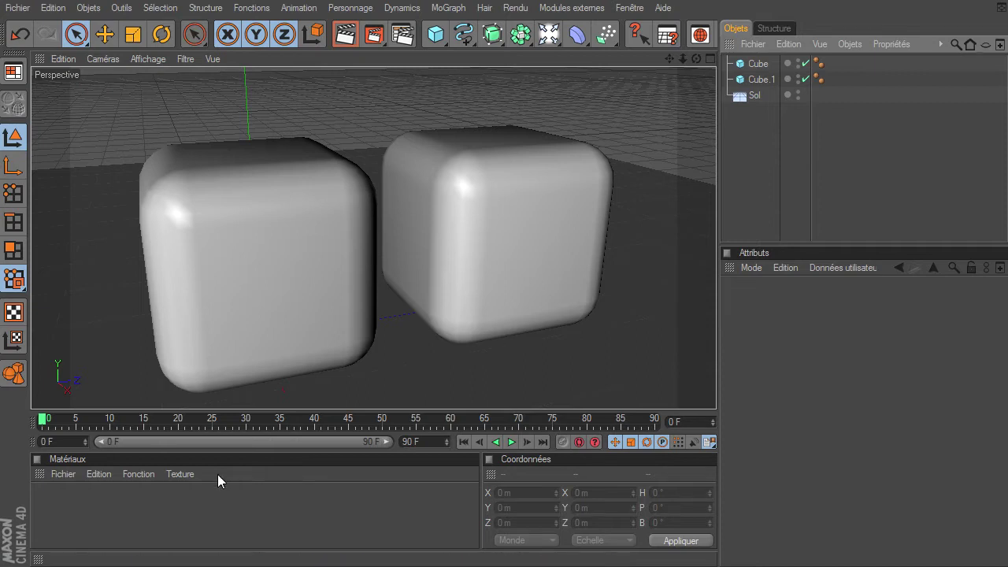
Create material Mat, open its editor, and switch off its Spécularité channel
{"action": "double_click", "coordinate": [170, 498]}
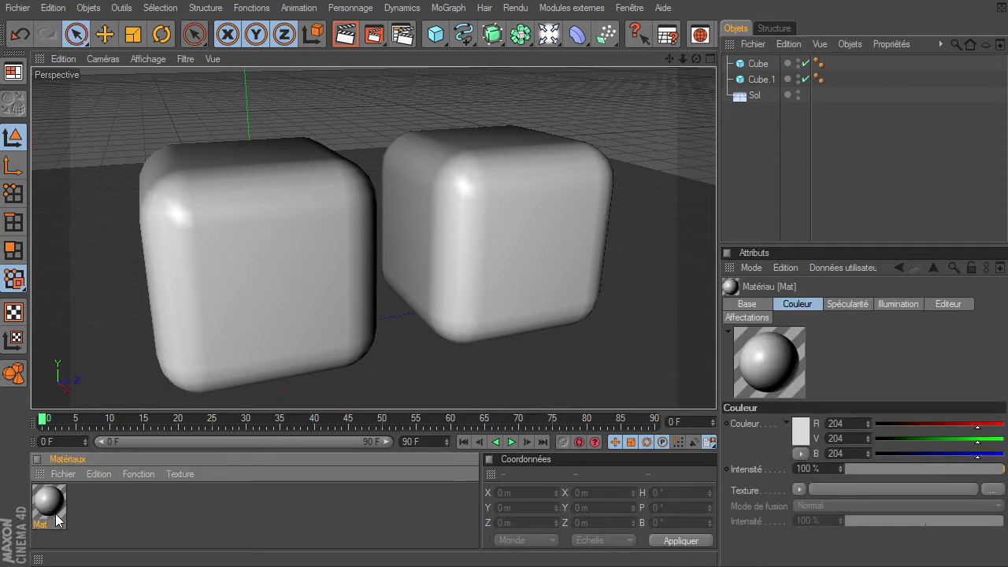
{"action": "double_click", "coordinate": [55, 516]}
{"action": "left_click", "coordinate": [243, 224]}
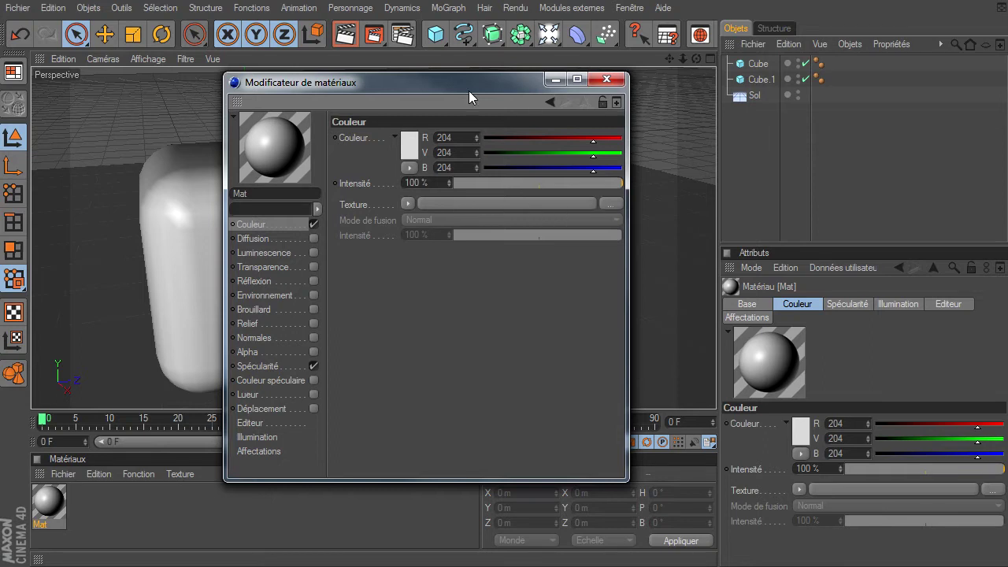
{"action": "left_click_drag", "start_coordinate": [469, 91], "coordinate": [289, 41]}
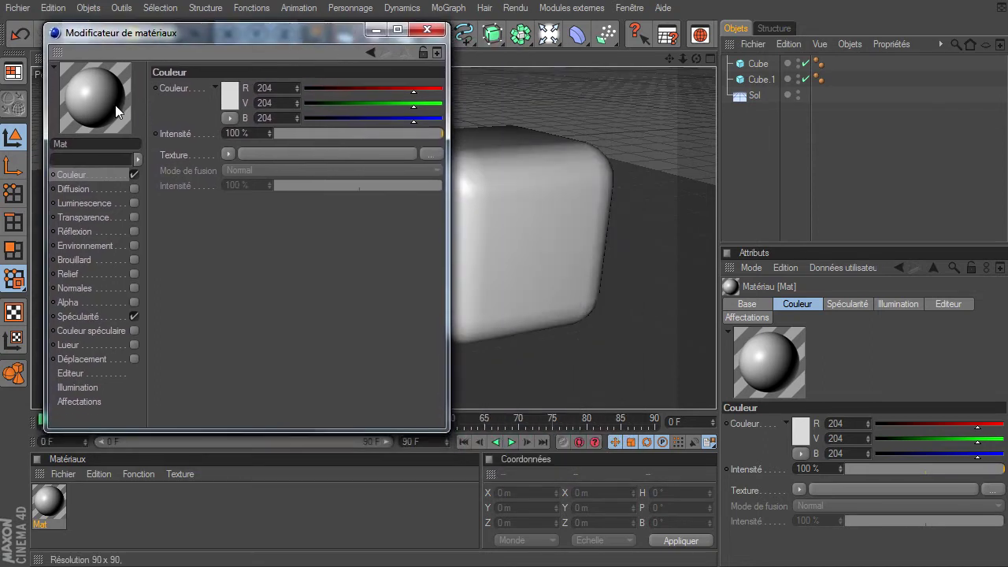
{"action": "left_click", "coordinate": [135, 317]}
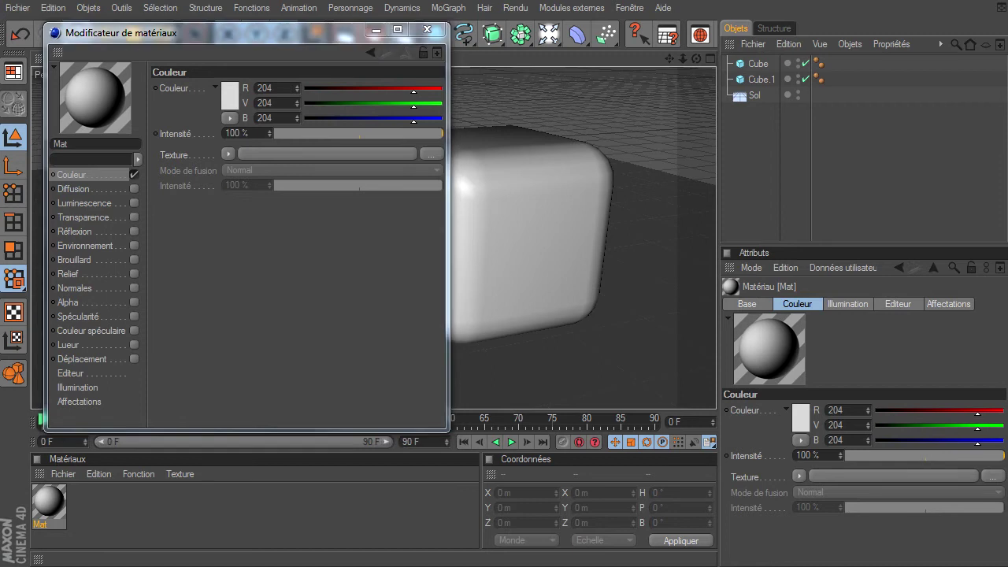
{"action": "key", "text": "super+e"}
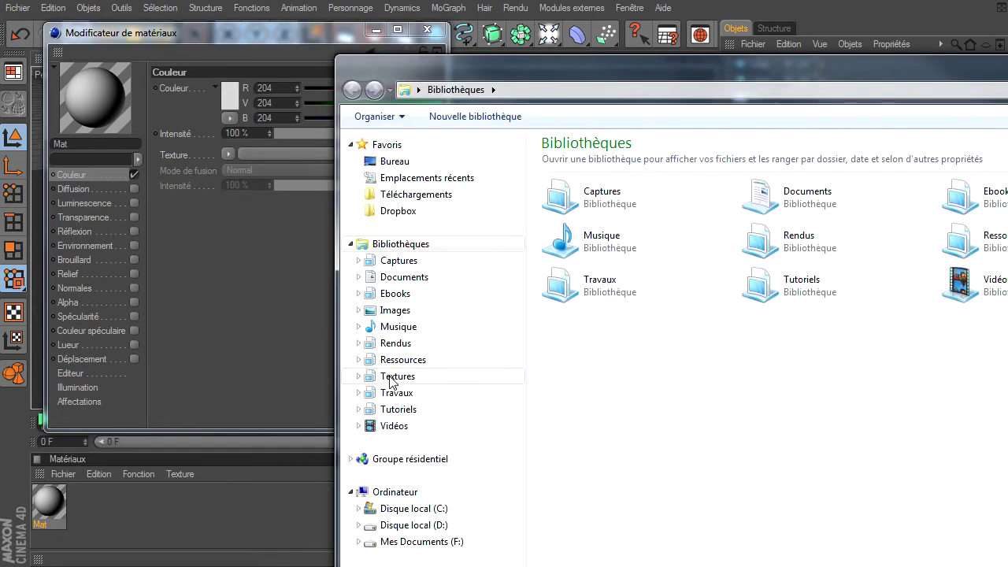
Load 046pierres.jpg from the Textures > pierre folder as Mat's Couleur texture
{"action": "left_click", "coordinate": [397, 375]}
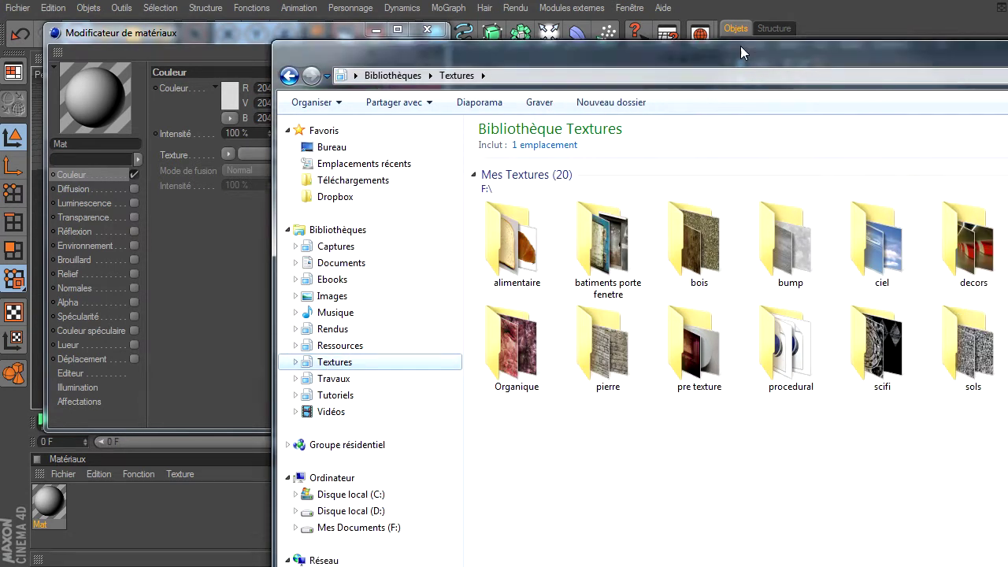
{"action": "left_click_drag", "start_coordinate": [794, 63], "coordinate": [655, 23]}
{"action": "double_click", "coordinate": [531, 318]}
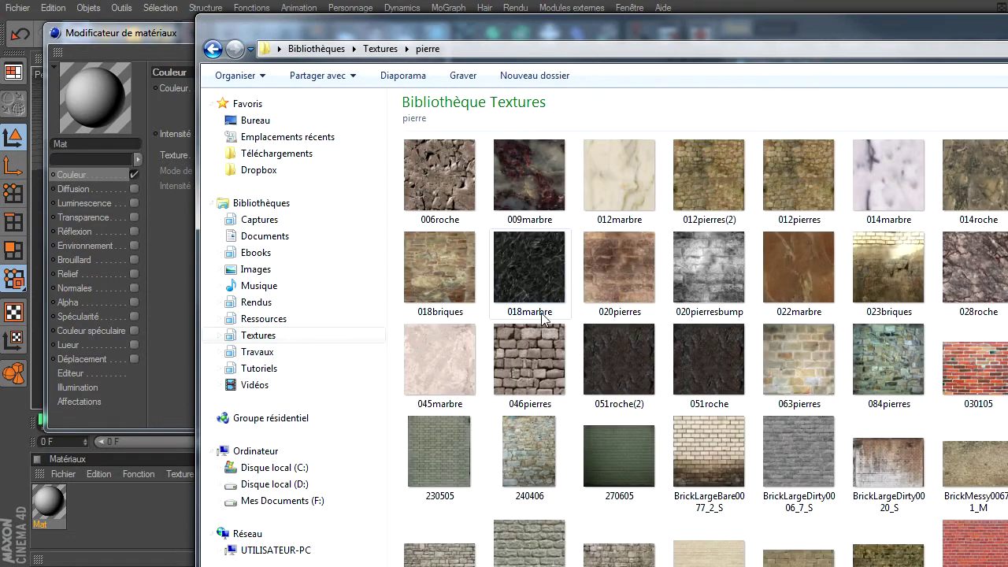
{"action": "left_click", "coordinate": [533, 359]}
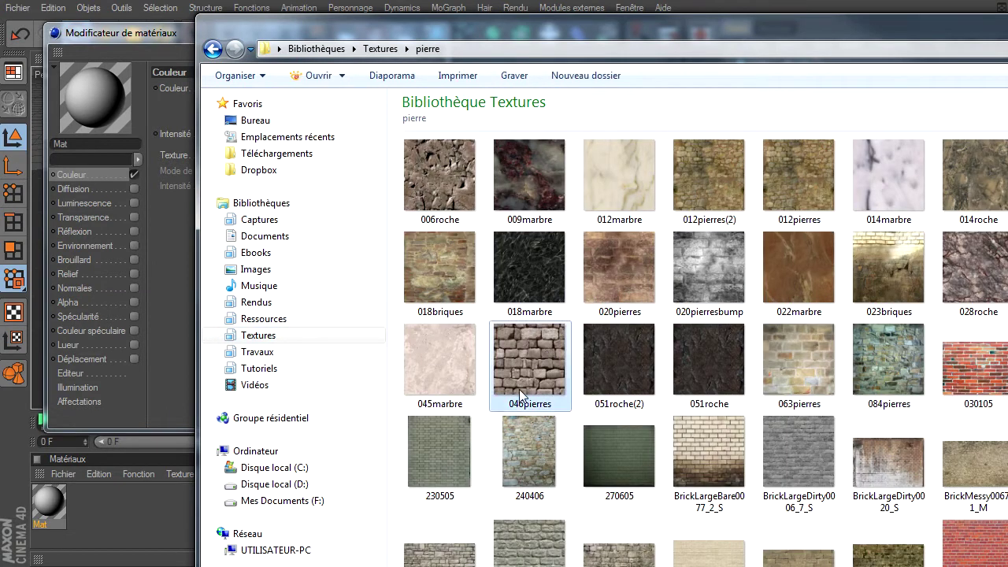
{"action": "left_click_drag", "start_coordinate": [625, 30], "coordinate": [784, 33]}
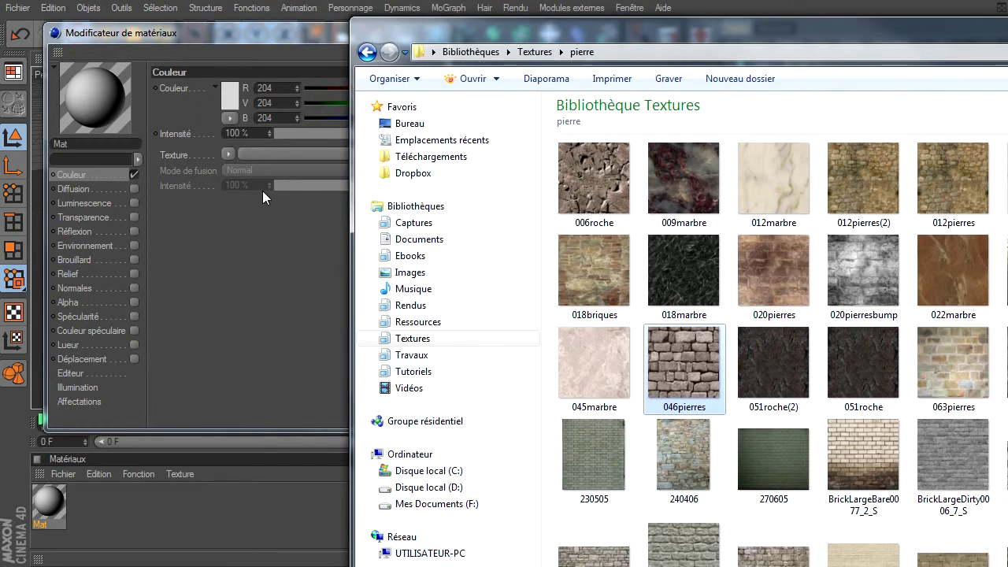
{"action": "left_click_drag", "start_coordinate": [250, 150], "coordinate": [251, 150]}
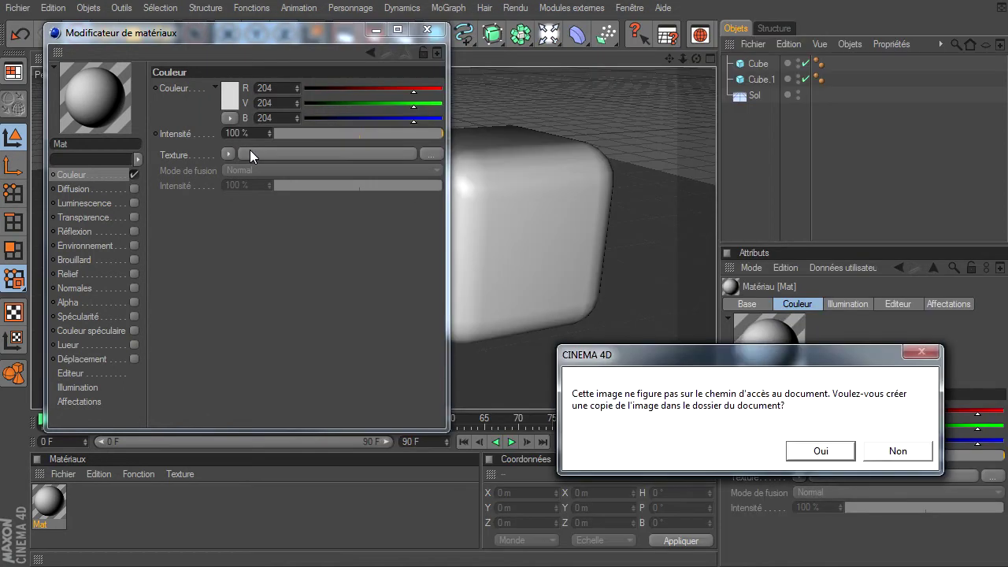
{"action": "key", "text": "Return"}
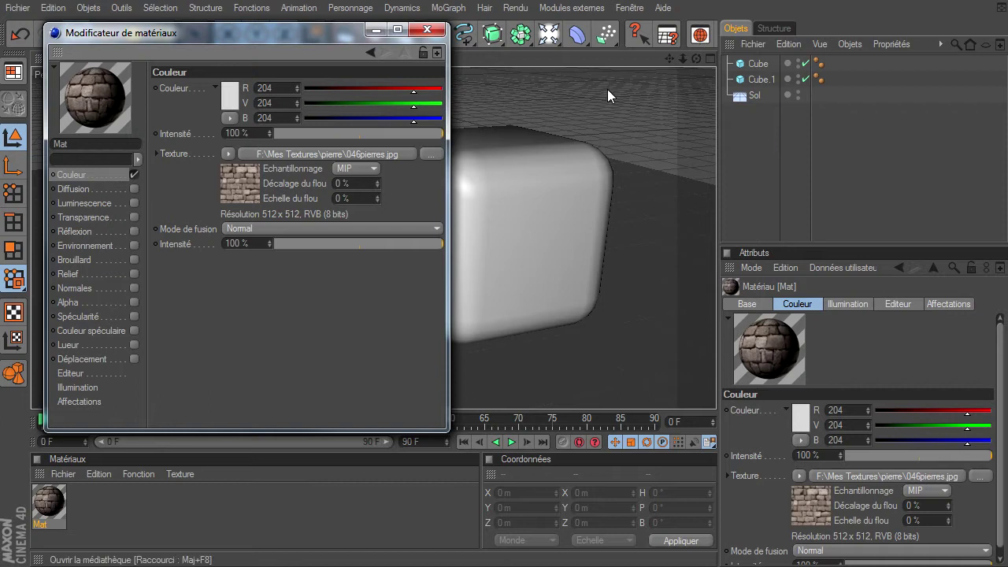
Apply Mat to Cube.1 and render the viewport to preview the stone bricks
{"action": "left_click", "coordinate": [428, 31]}
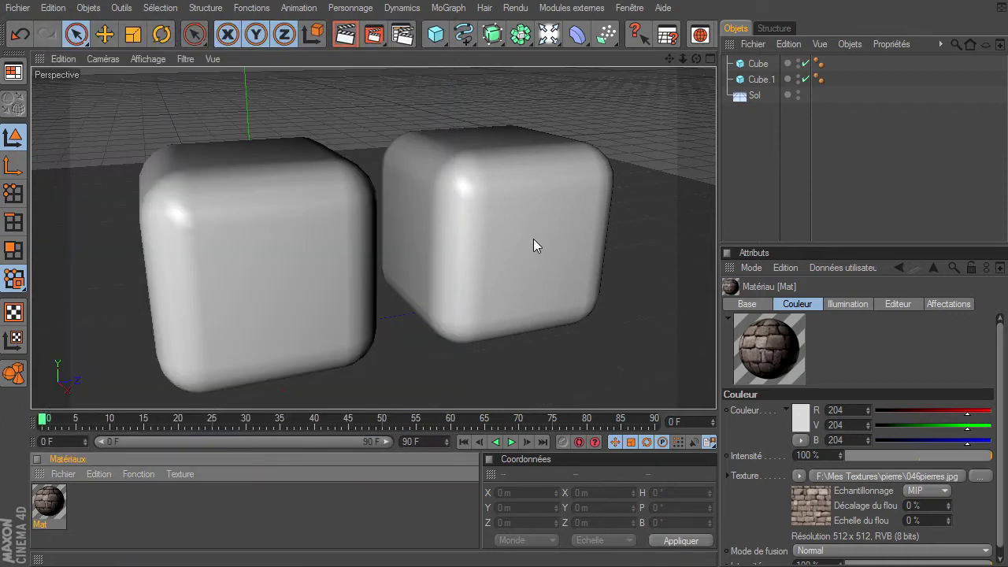
{"action": "left_click_drag", "start_coordinate": [532, 239], "coordinate": [533, 238]}
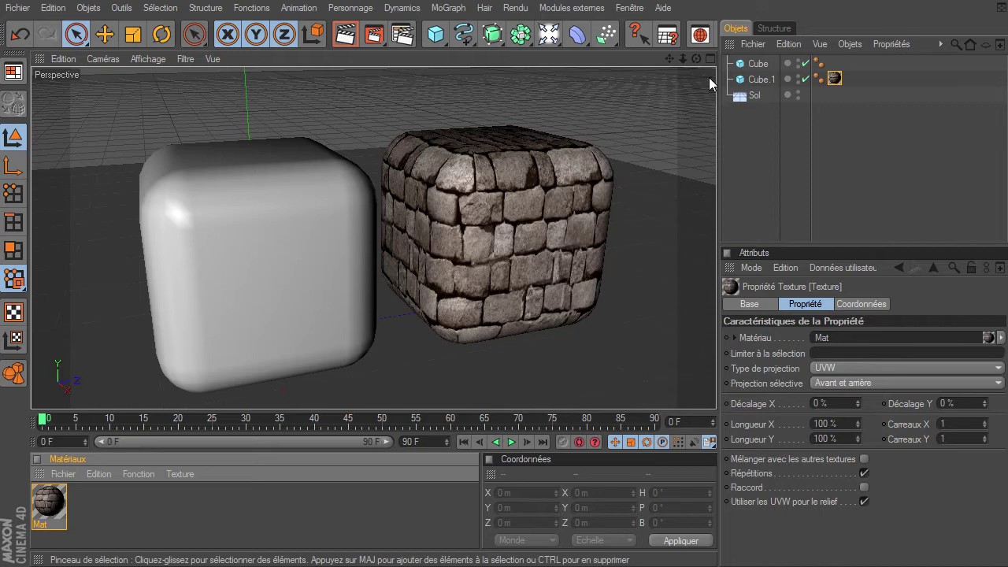
{"action": "left_click_drag", "start_coordinate": [694, 58], "coordinate": [716, 390]}
{"action": "key", "text": "ctrl+r"}
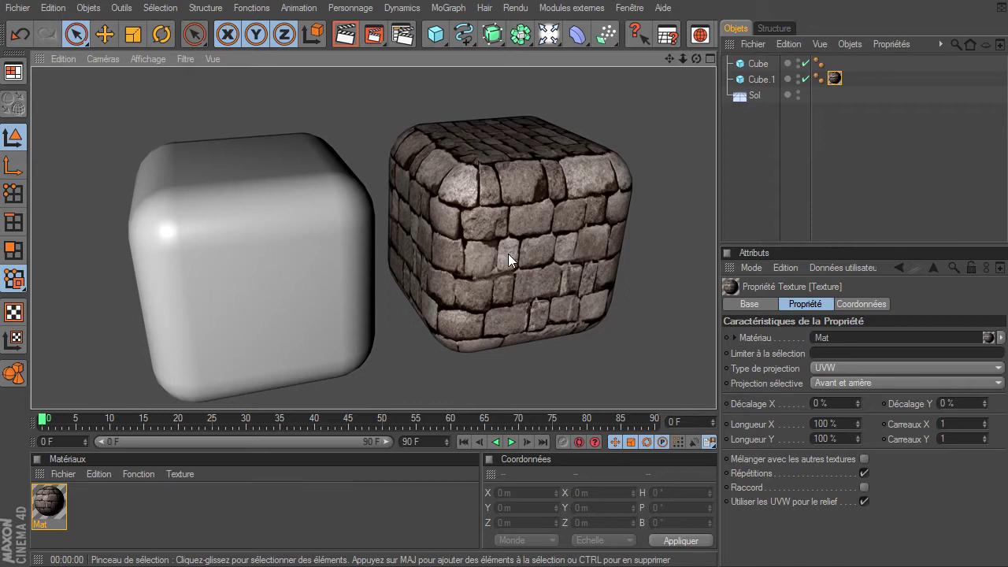
Reopen Mat's editor, enable its Relief channel, and show the Déplacement settings
{"action": "double_click", "coordinate": [42, 498]}
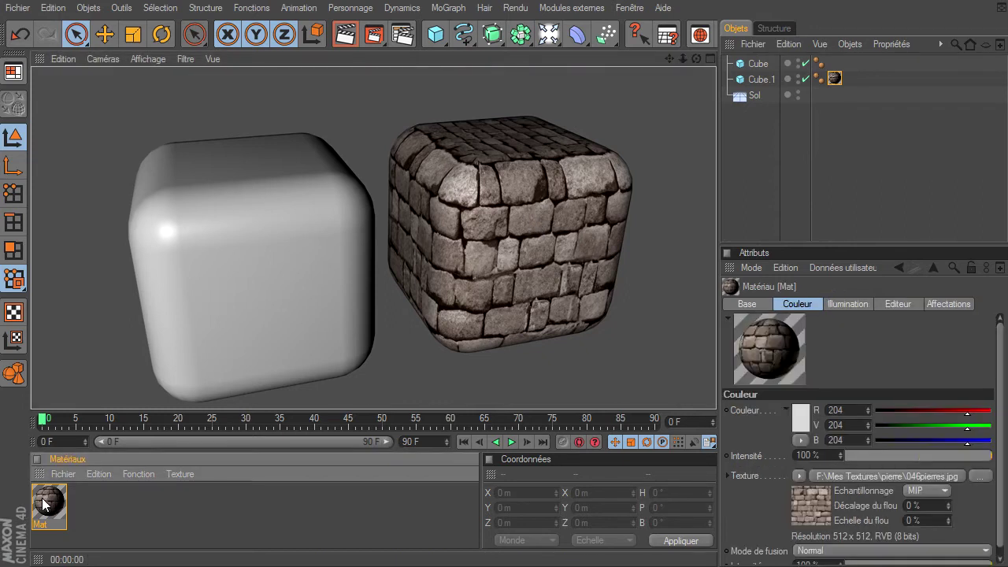
{"action": "left_click_drag", "start_coordinate": [450, 83], "coordinate": [524, 54]}
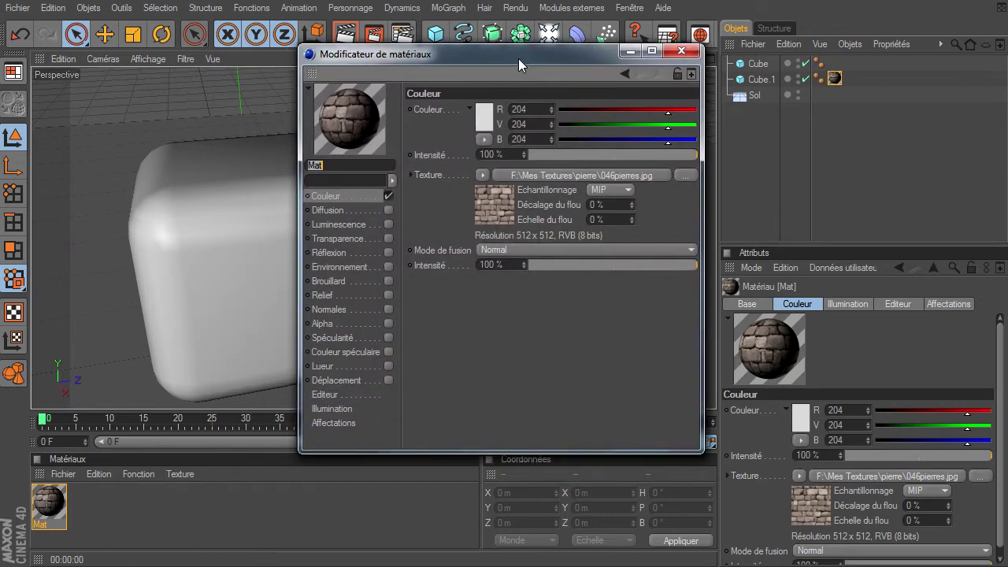
{"action": "left_click", "coordinate": [328, 295]}
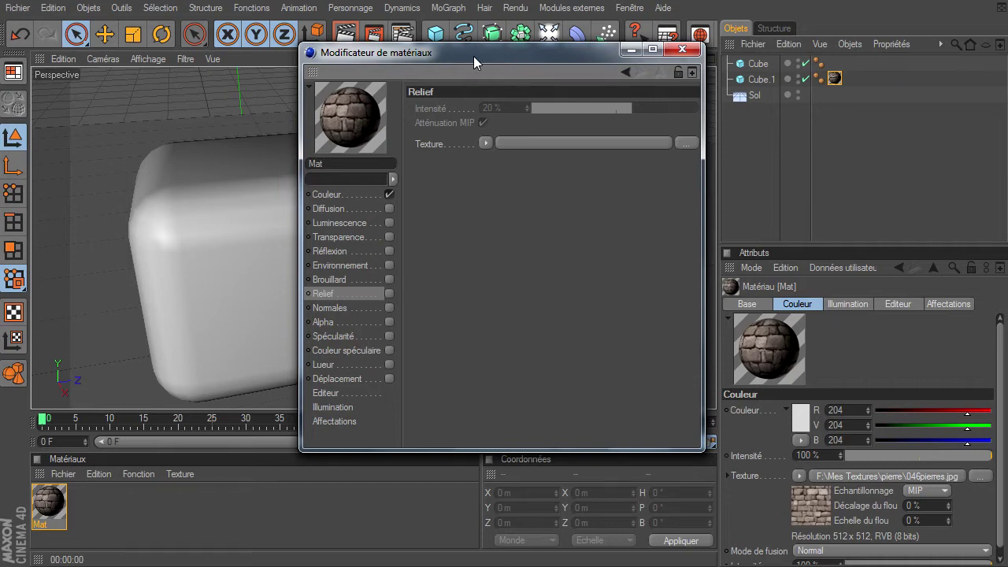
{"action": "left_click_drag", "start_coordinate": [472, 61], "coordinate": [706, 119]}
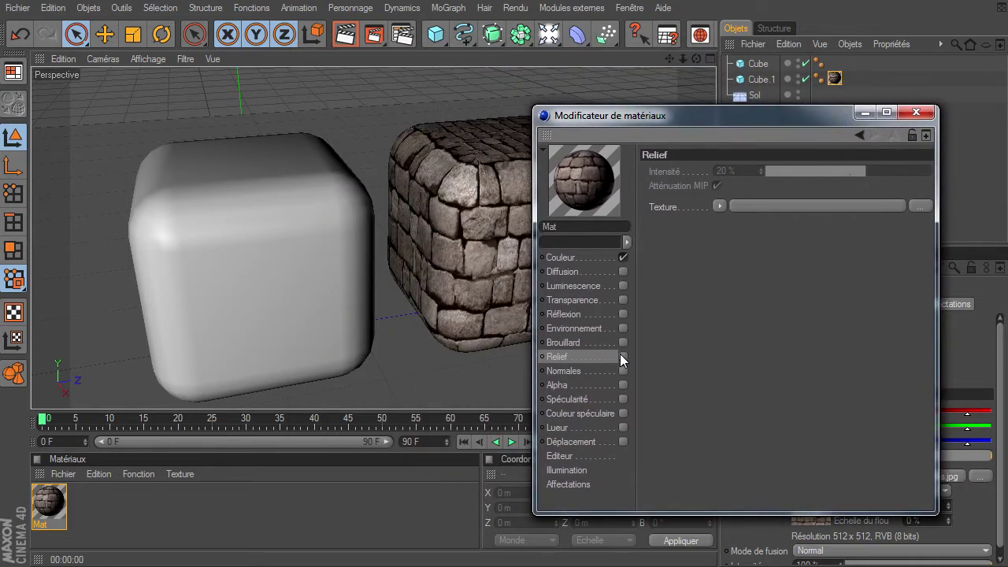
{"action": "left_click", "coordinate": [622, 356]}
{"action": "left_click", "coordinate": [568, 441]}
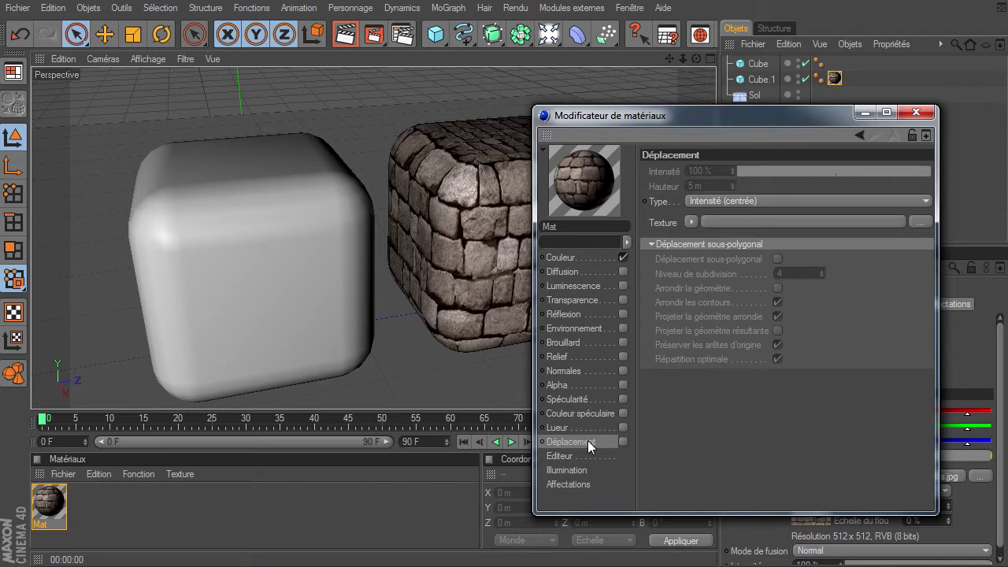
Move the Modificateur de matériaux window aside and close it
{"action": "left_click_drag", "start_coordinate": [702, 127], "coordinate": [761, 33]}
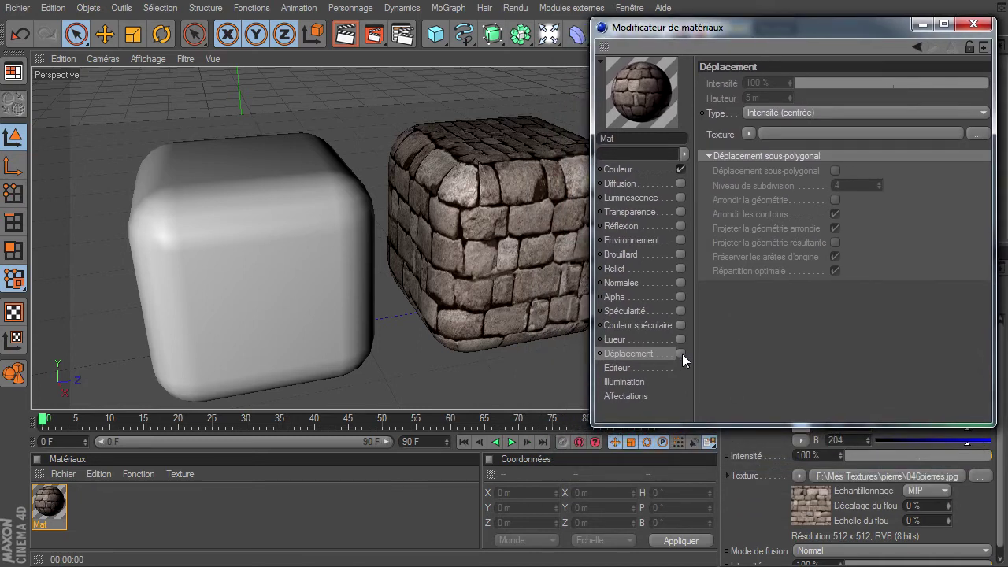
{"action": "left_click_drag", "start_coordinate": [764, 31], "coordinate": [500, 68]}
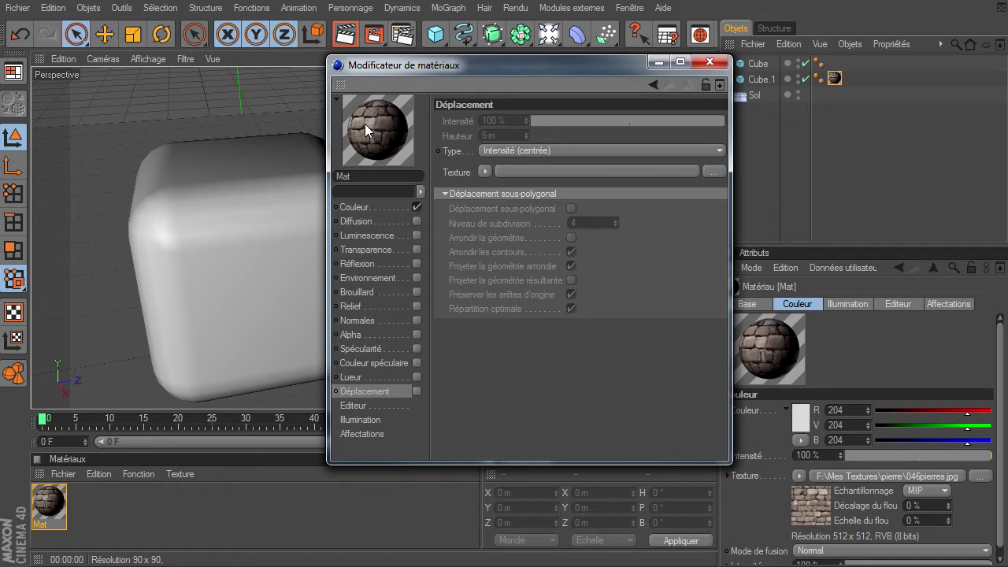
{"action": "left_click_drag", "start_coordinate": [611, 71], "coordinate": [600, 299]}
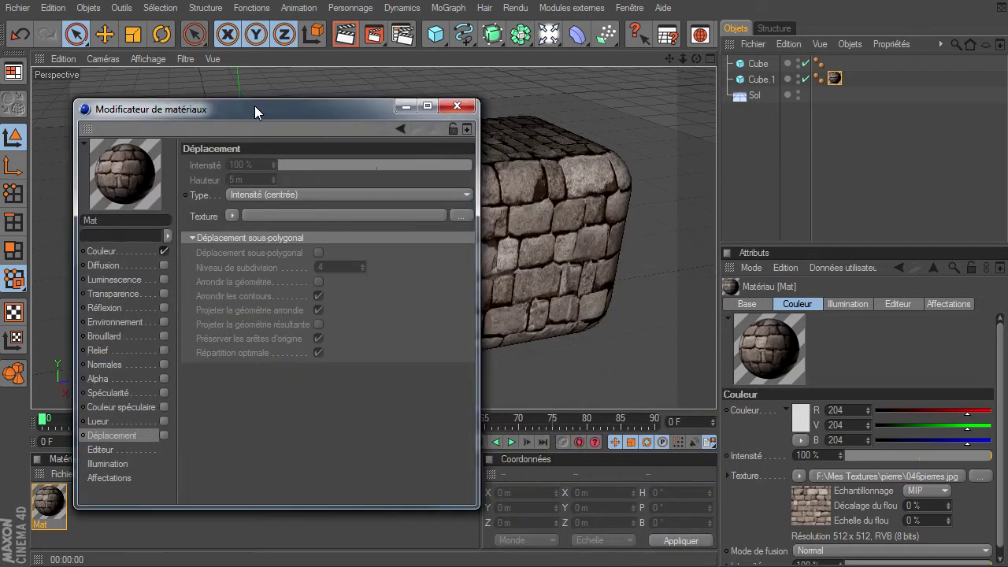
{"action": "left_click_drag", "start_coordinate": [496, 292], "coordinate": [196, 33]}
{"action": "left_click", "coordinate": [395, 29]}
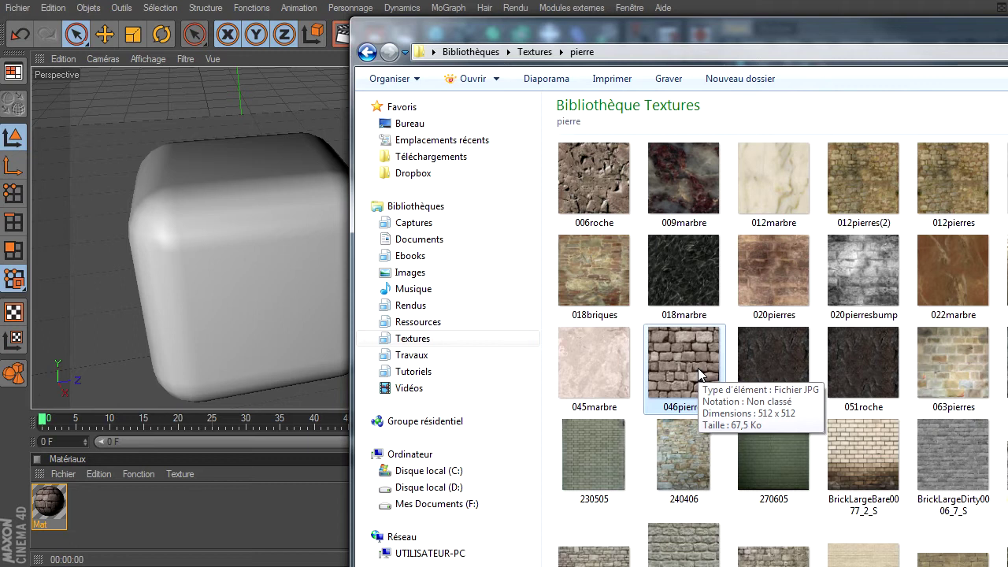
Open 046pierres.jpg in XnView and convert it to 8-bit greyscale
{"action": "double_click", "coordinate": [681, 355]}
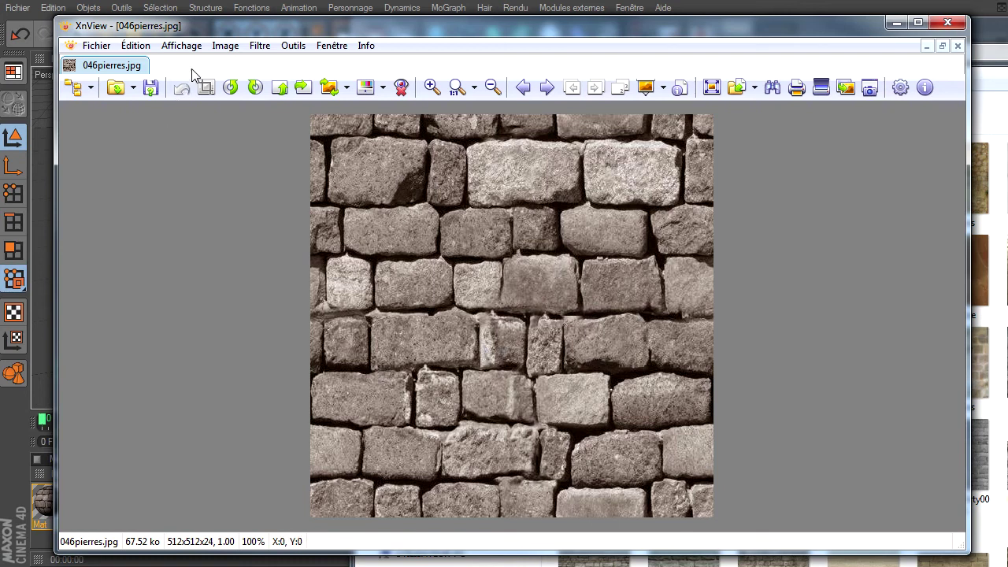
{"action": "left_click", "coordinate": [224, 45]}
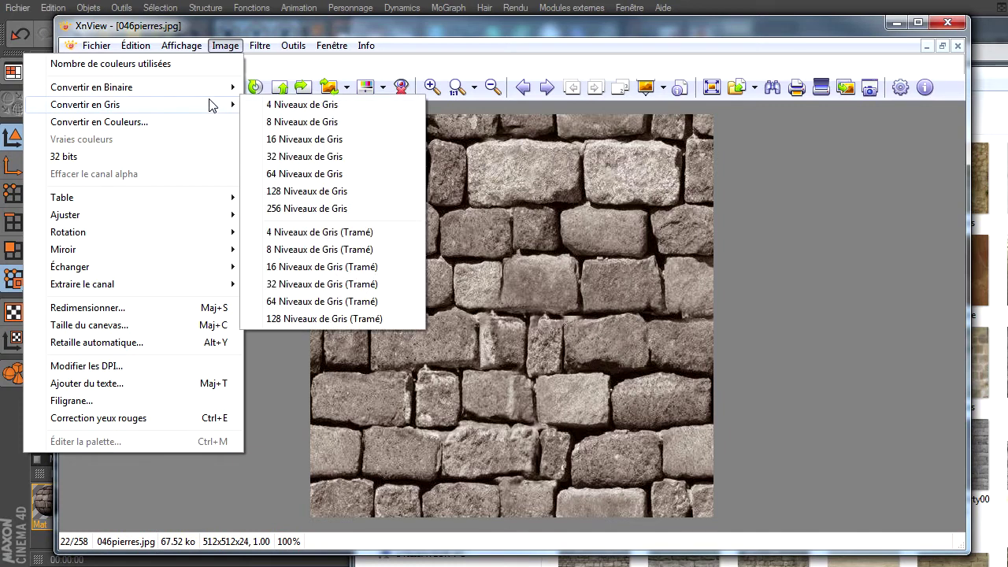
{"action": "left_click", "coordinate": [333, 207]}
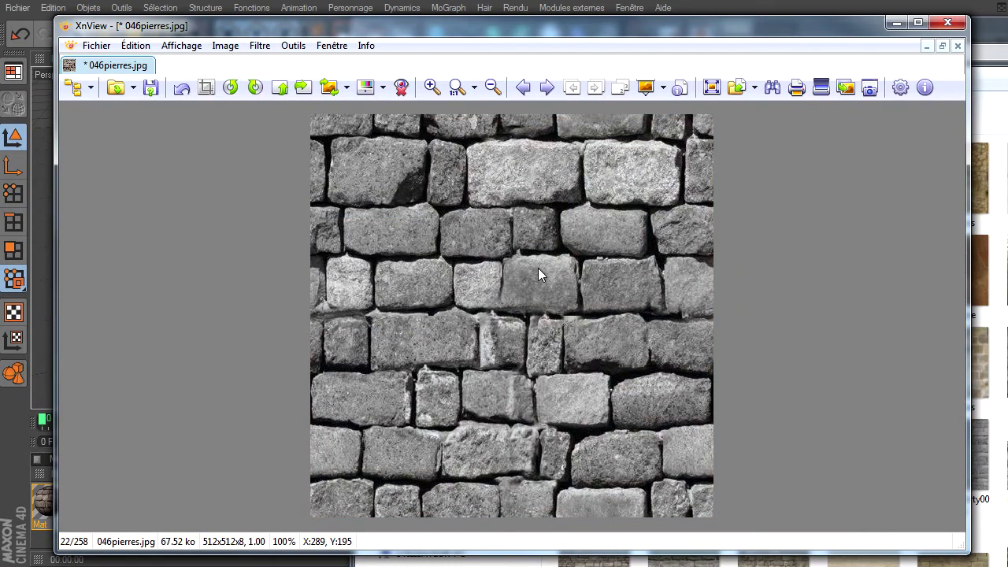
{"action": "left_click", "coordinate": [226, 48]}
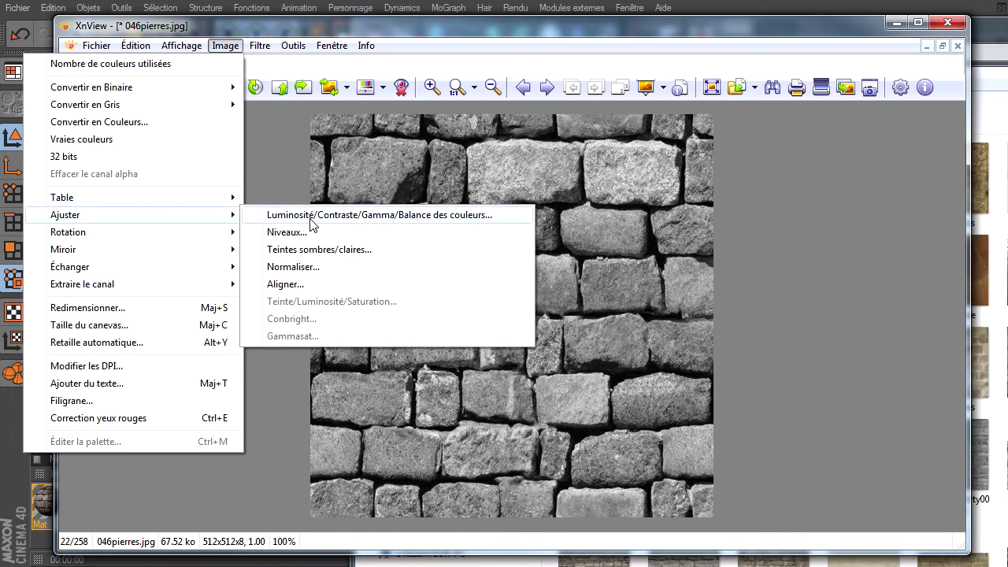
Raise the greyscale stone texture's Luminosité to 75
{"action": "left_click", "coordinate": [312, 222]}
{"action": "left_click_drag", "start_coordinate": [901, 135], "coordinate": [752, 147]}
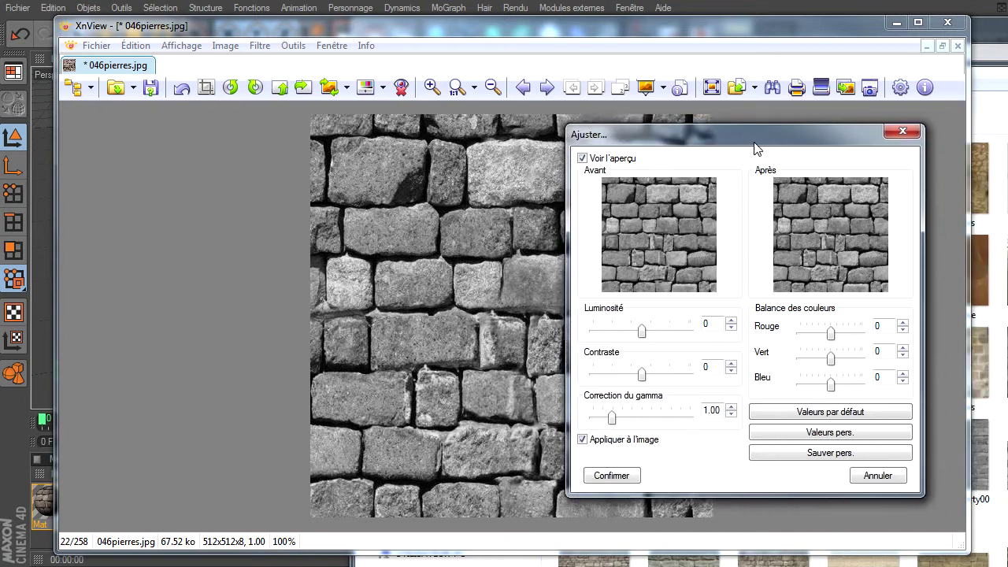
{"action": "left_click_drag", "start_coordinate": [648, 334], "coordinate": [679, 339]}
{"action": "double_click", "coordinate": [719, 327]}
{"action": "type", "text": "75"}
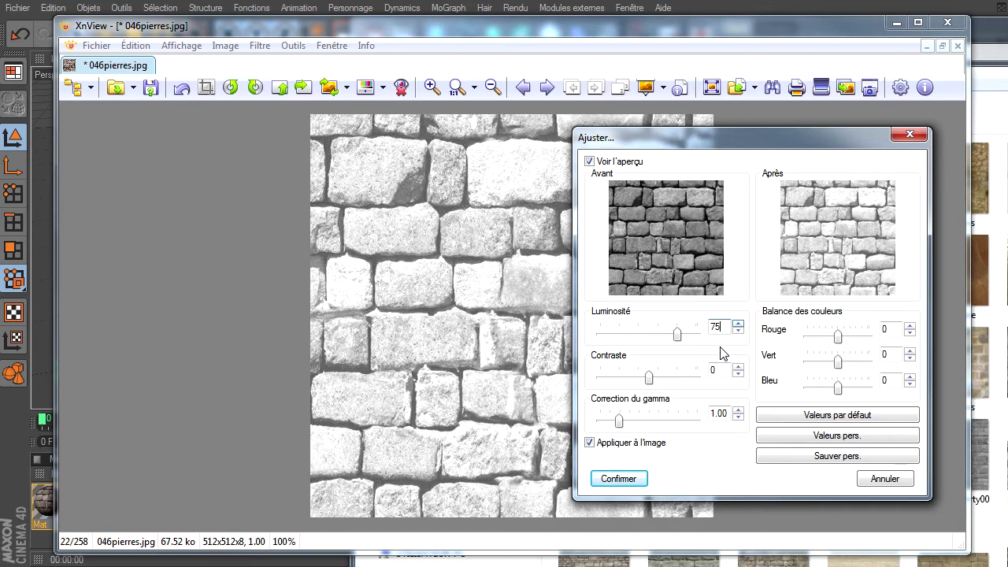
{"action": "key", "text": "Return"}
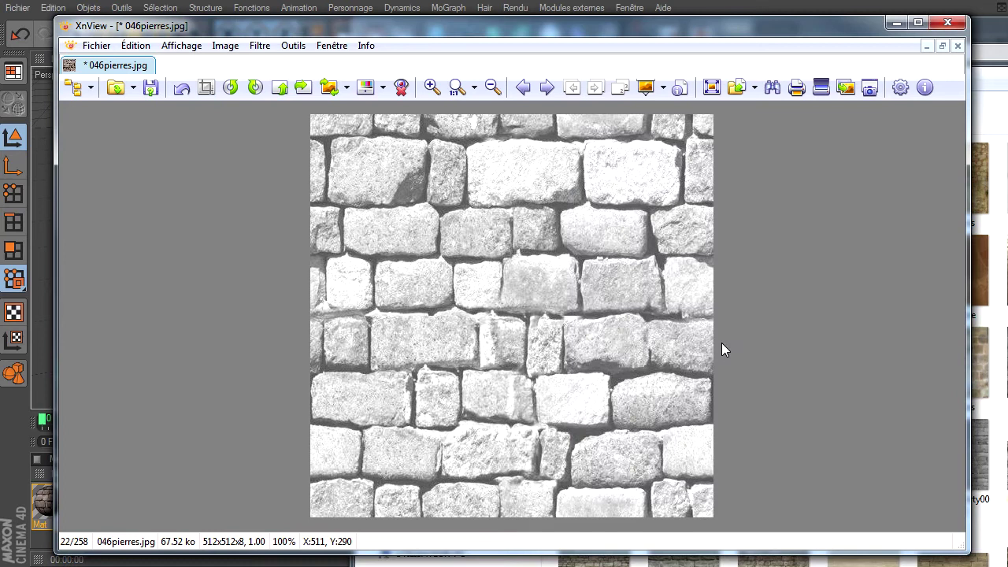
Boost Contraste to 95 for stark black-and-white bricks
{"action": "left_click", "coordinate": [224, 47]}
{"action": "mouse_move", "coordinate": [66, 214]}
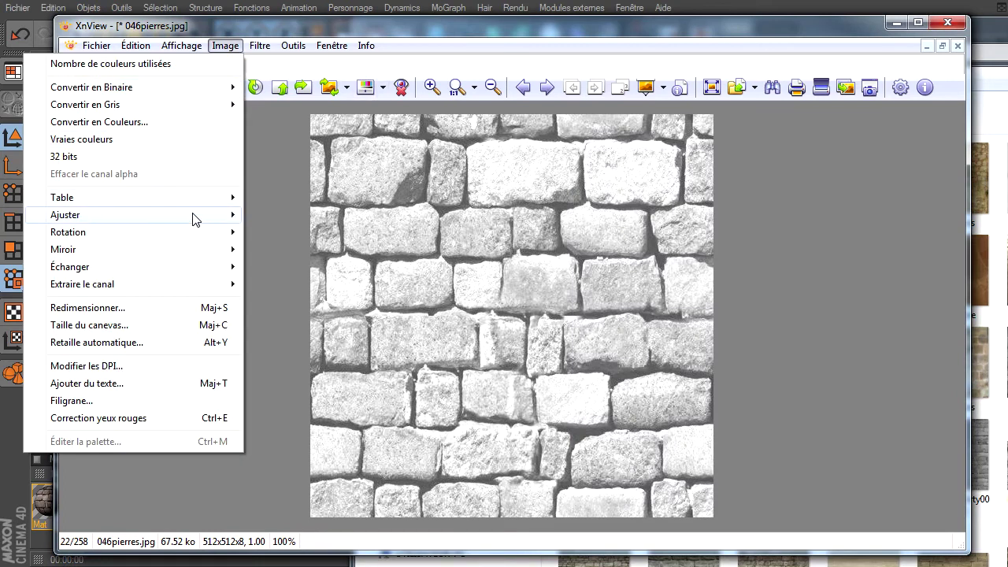
{"action": "left_click", "coordinate": [288, 218]}
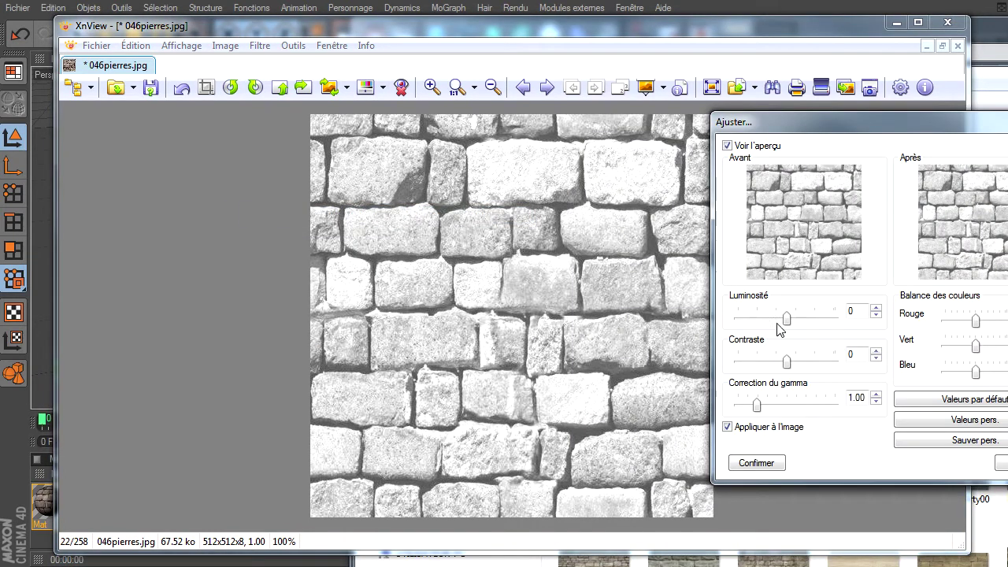
{"action": "double_click", "coordinate": [854, 355]}
{"action": "type", "text": "9"}
{"action": "type", "text": "5"}
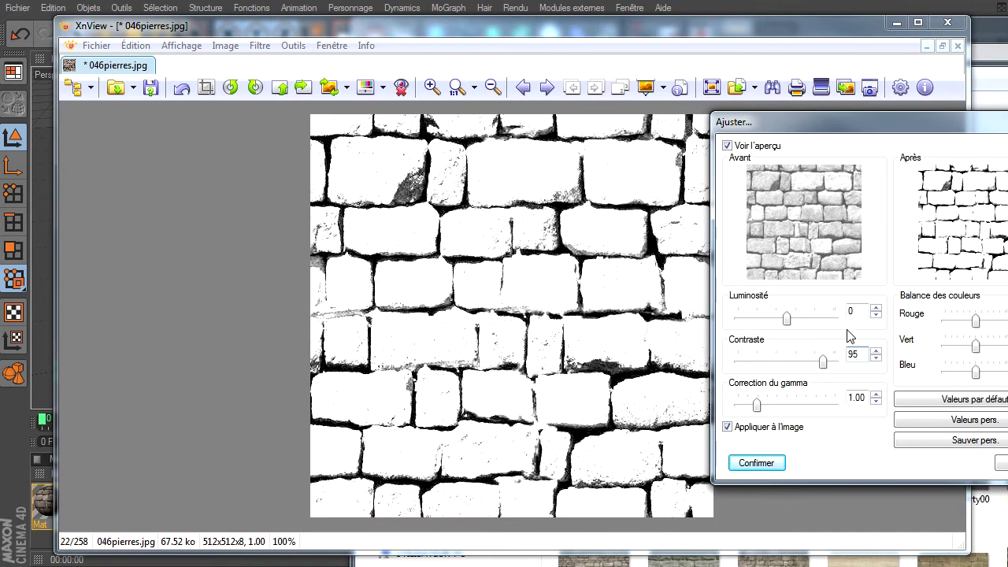
{"action": "left_click", "coordinate": [754, 464]}
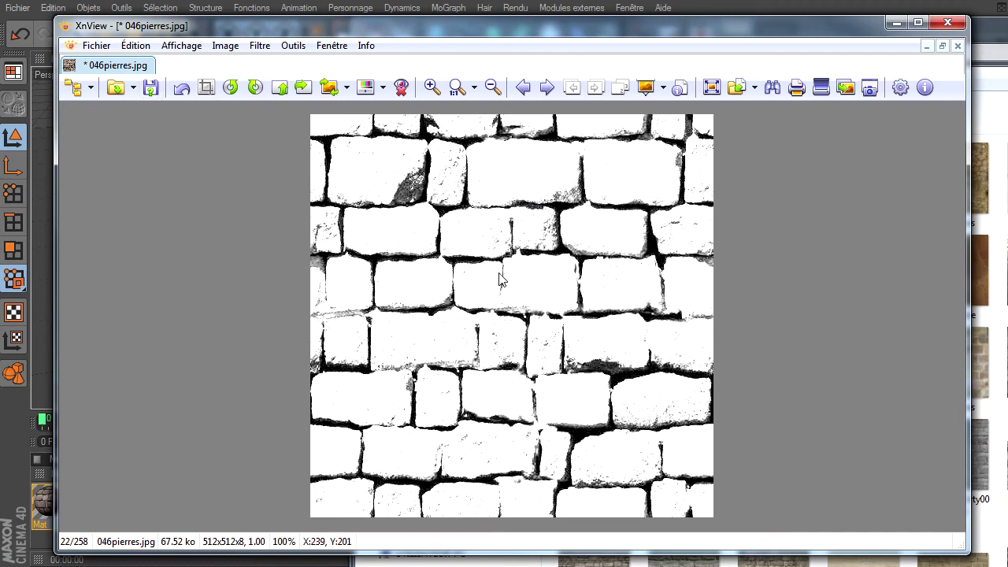
Save the image as 046pierres_bump.jpg in the pierre folder
{"action": "left_click", "coordinate": [96, 45]}
{"action": "left_click", "coordinate": [100, 211]}
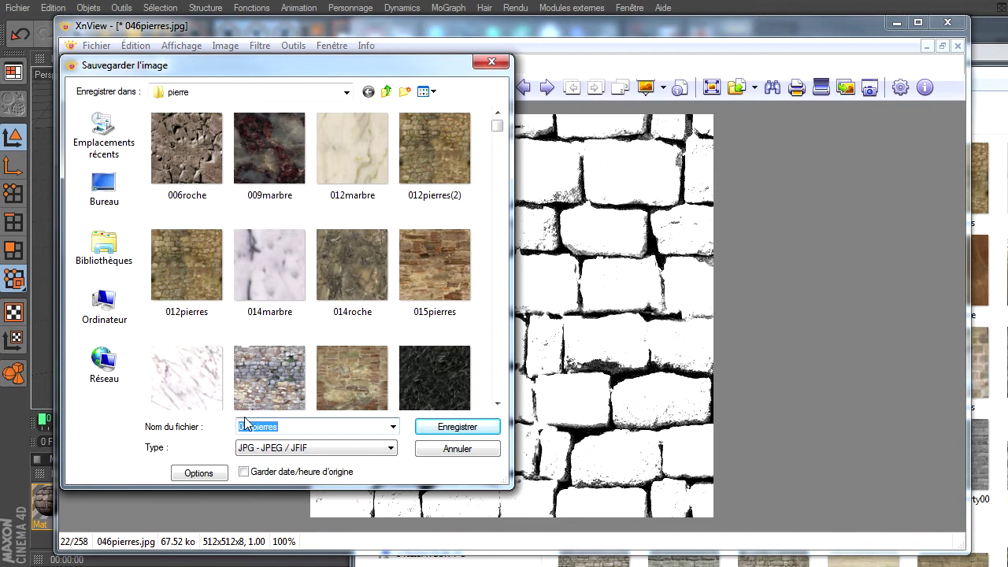
{"action": "left_click", "coordinate": [302, 426]}
{"action": "type", "text": "_bump"}
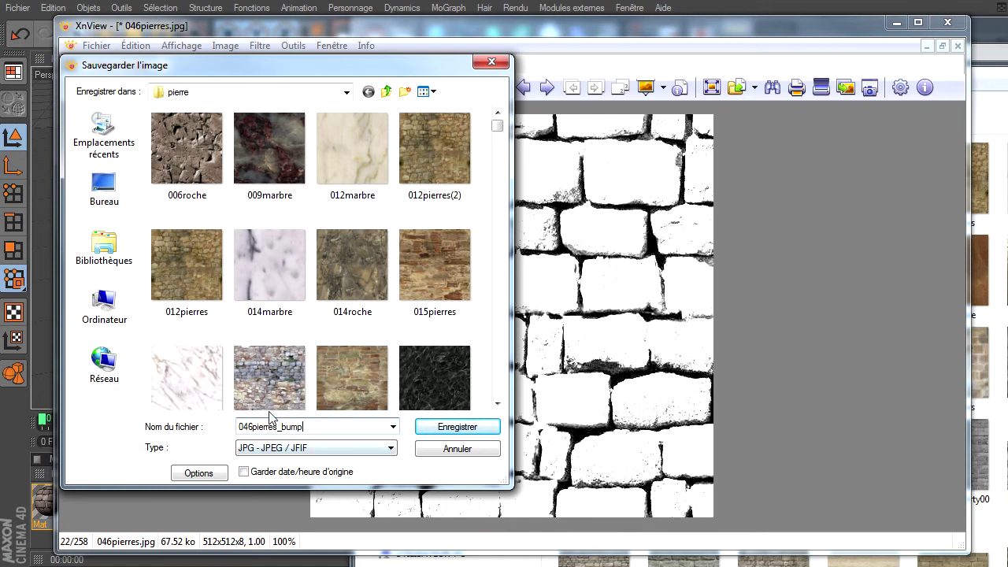
{"action": "left_click", "coordinate": [443, 429]}
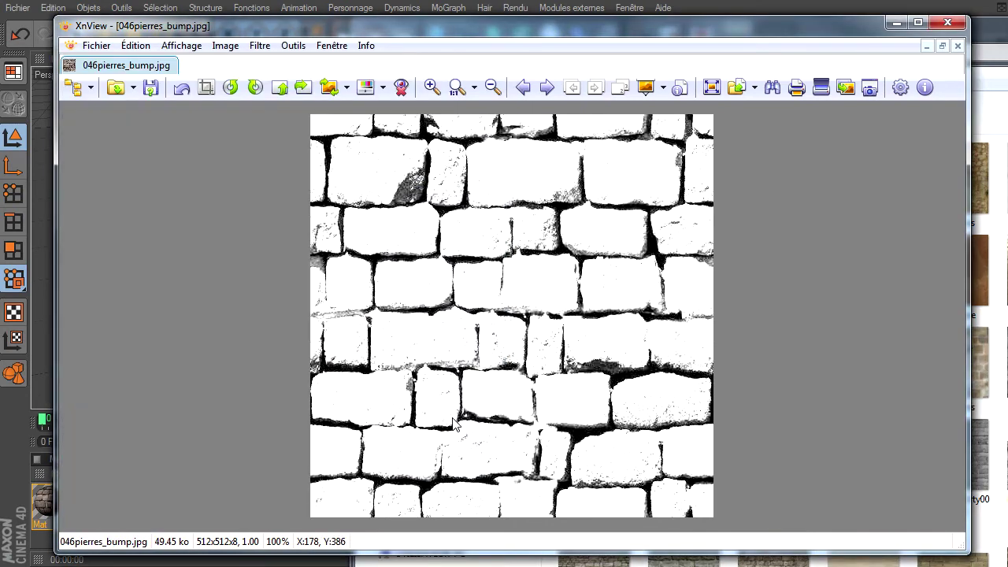
Close XnView and select the new 046pierres_bump texture in the library
{"action": "left_click", "coordinate": [947, 22]}
{"action": "left_click_drag", "start_coordinate": [947, 22], "coordinate": [906, 19]}
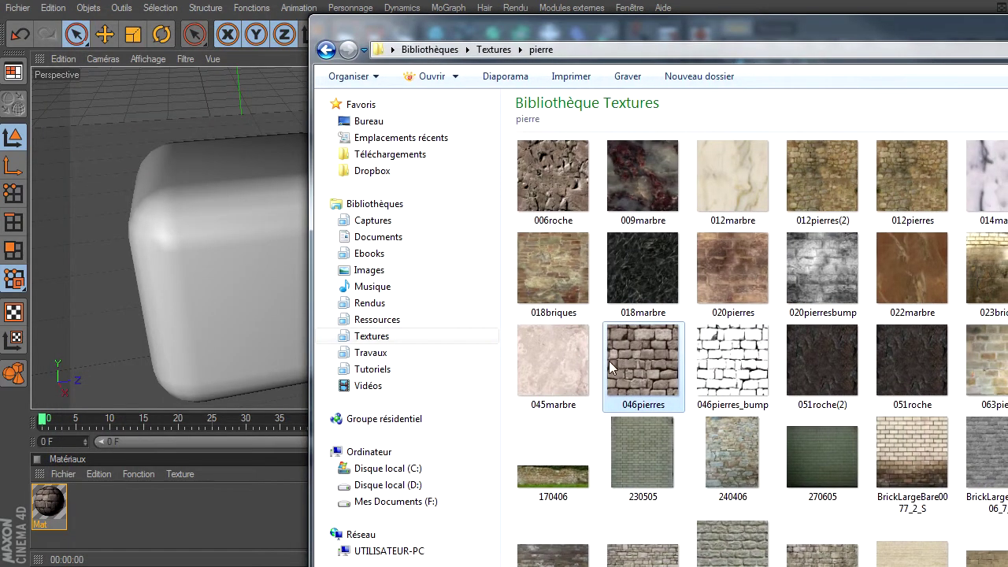
{"action": "left_click", "coordinate": [740, 383]}
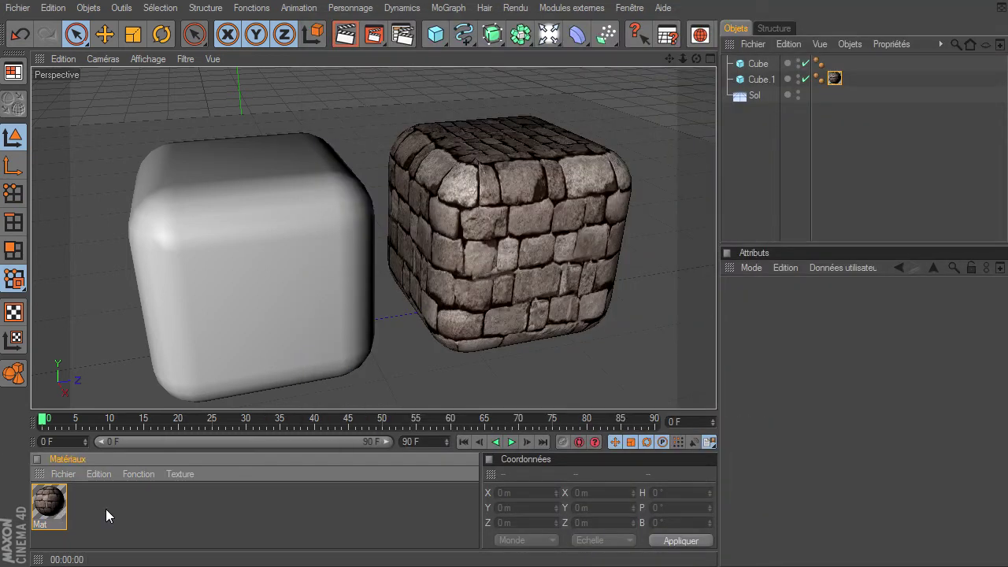
Duplicate the stone material and rename the copy Mat.1 to 'avec relief'
{"action": "key", "text": "ctrl+c"}
{"action": "key", "text": "ctrl+v"}
{"action": "double_click", "coordinate": [84, 524]}
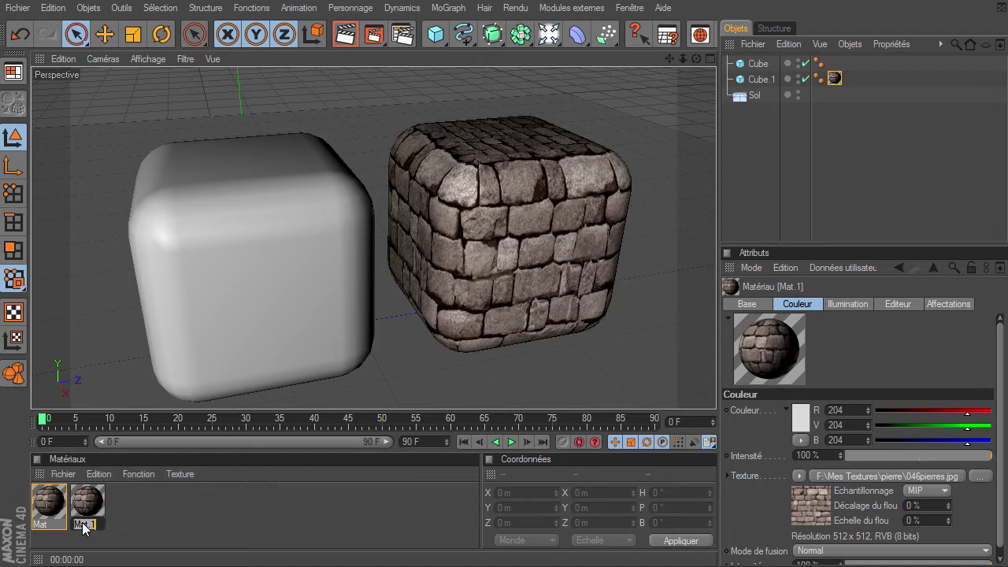
{"action": "type", "text": "av"}
{"action": "type", "text": " echelle"}
{"action": "key", "text": "Return"}
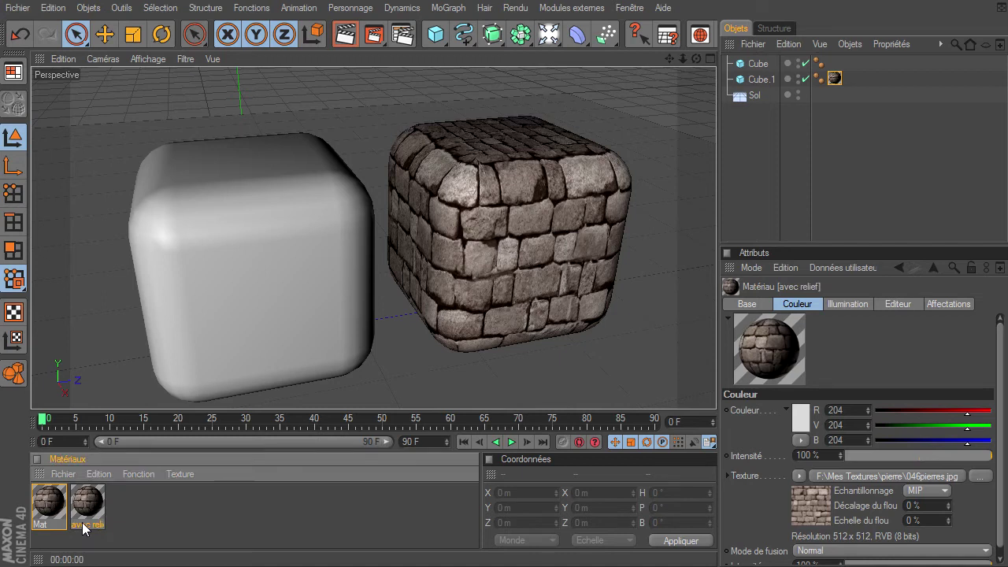
{"action": "double_click", "coordinate": [83, 526]}
{"action": "key", "text": "Return"}
Load 046pierres_bump.jpg into the avec relief material's Déplacement texture slot, then close the editor
{"action": "double_click", "coordinate": [89, 510]}
{"action": "left_click_drag", "start_coordinate": [362, 84], "coordinate": [239, 51]}
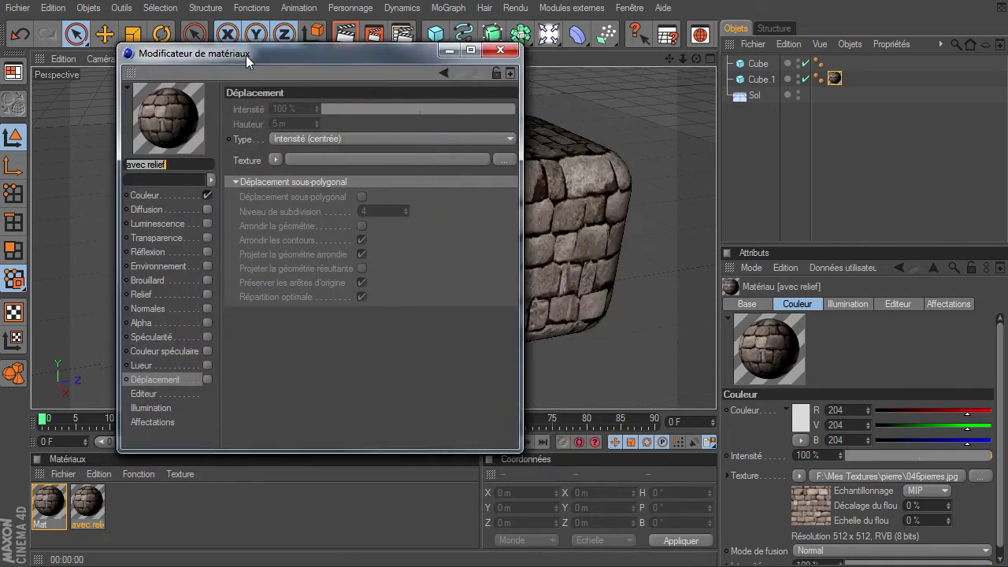
{"action": "left_click", "coordinate": [145, 195]}
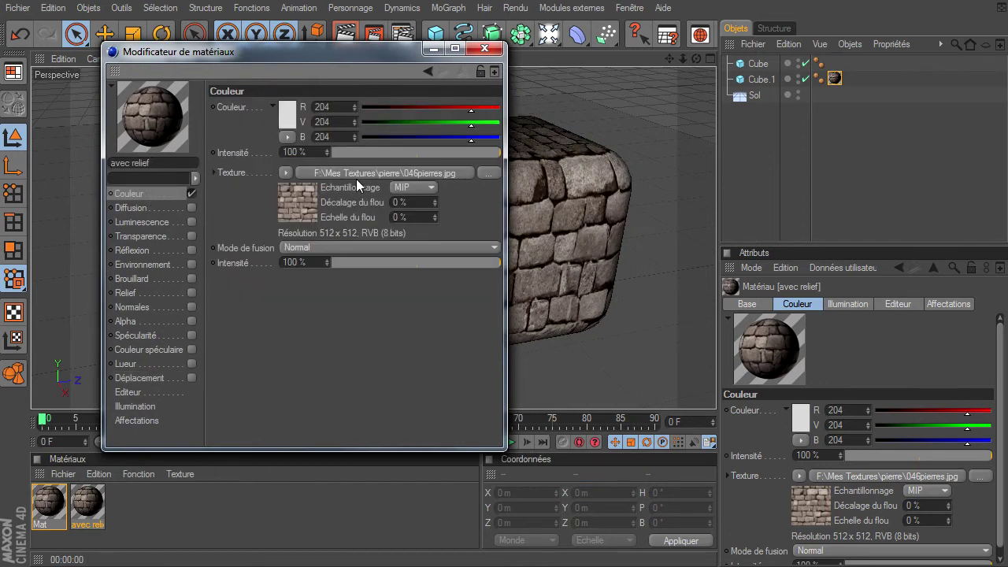
{"action": "left_click", "coordinate": [137, 379]}
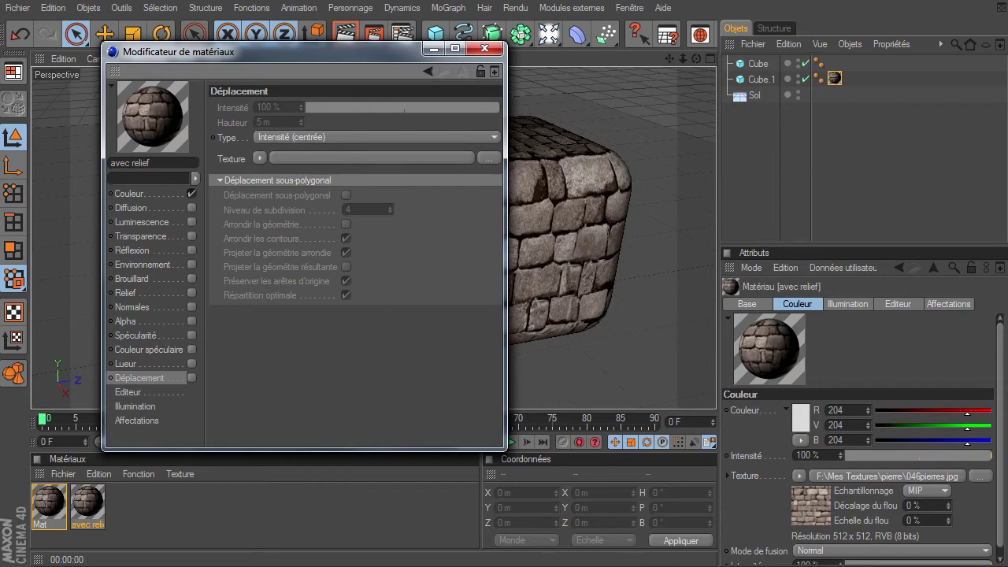
{"action": "key", "text": "alt+Tab"}
{"action": "mouse_move", "coordinate": [732, 366]}
{"action": "left_mouse_down"}
{"action": "mouse_move", "coordinate": [303, 191]}
{"action": "mouse_move", "coordinate": [285, 157]}
{"action": "left_mouse_up"}
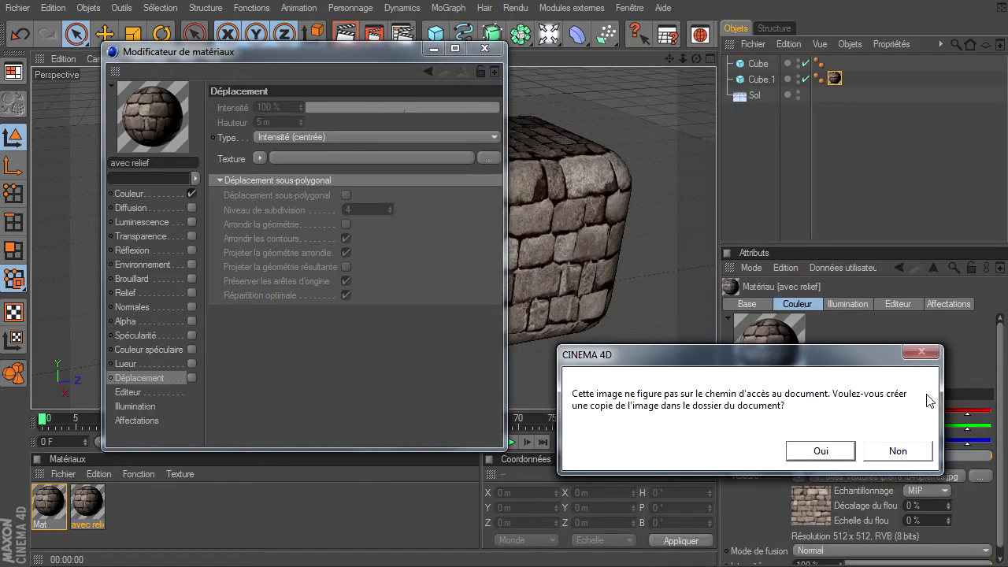
{"action": "left_click", "coordinate": [886, 449]}
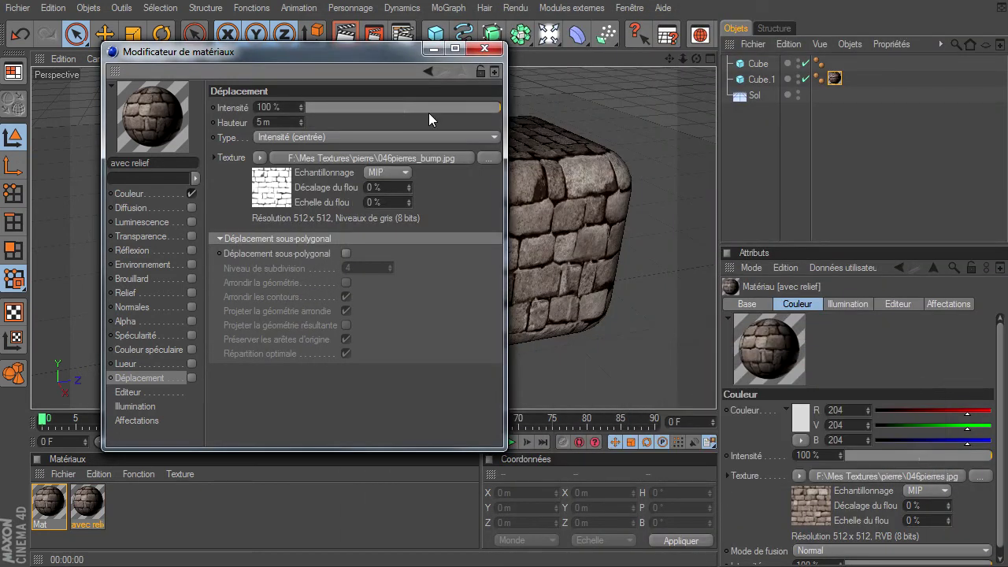
{"action": "left_click", "coordinate": [496, 54]}
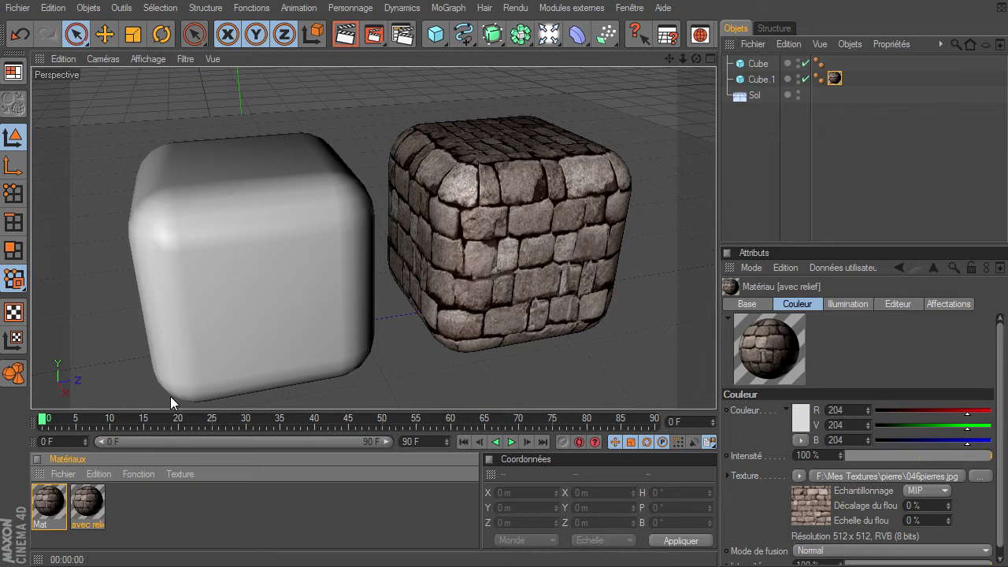
Select the white left cube and set its bevel subdivision to 10
{"action": "left_click", "coordinate": [227, 285]}
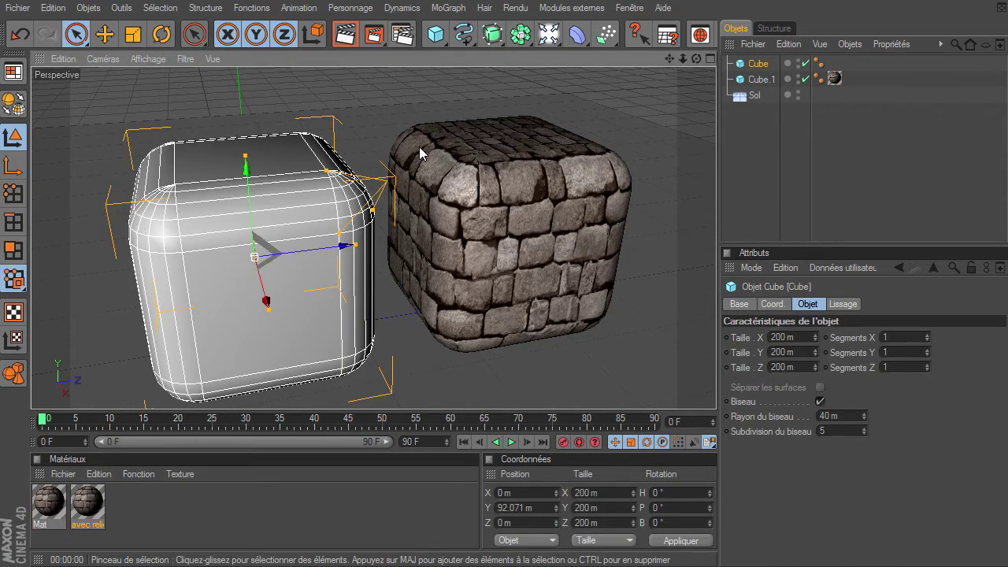
{"action": "mouse_move", "coordinate": [670, 58]}
{"action": "left_mouse_down"}
{"action": "mouse_move", "coordinate": [696, 65]}
{"action": "mouse_move", "coordinate": [716, 390]}
{"action": "left_mouse_up"}
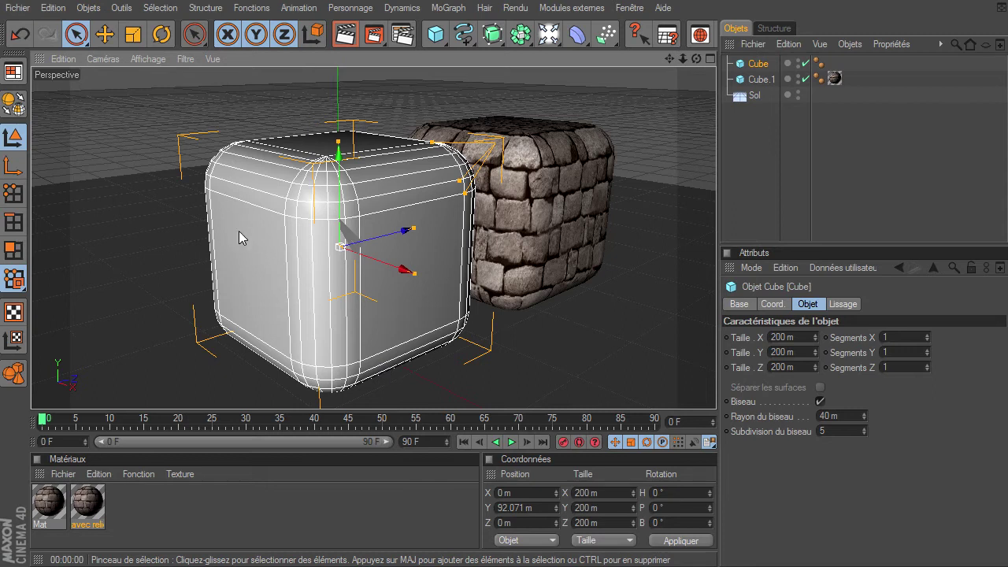
{"action": "left_click", "coordinate": [906, 337]}
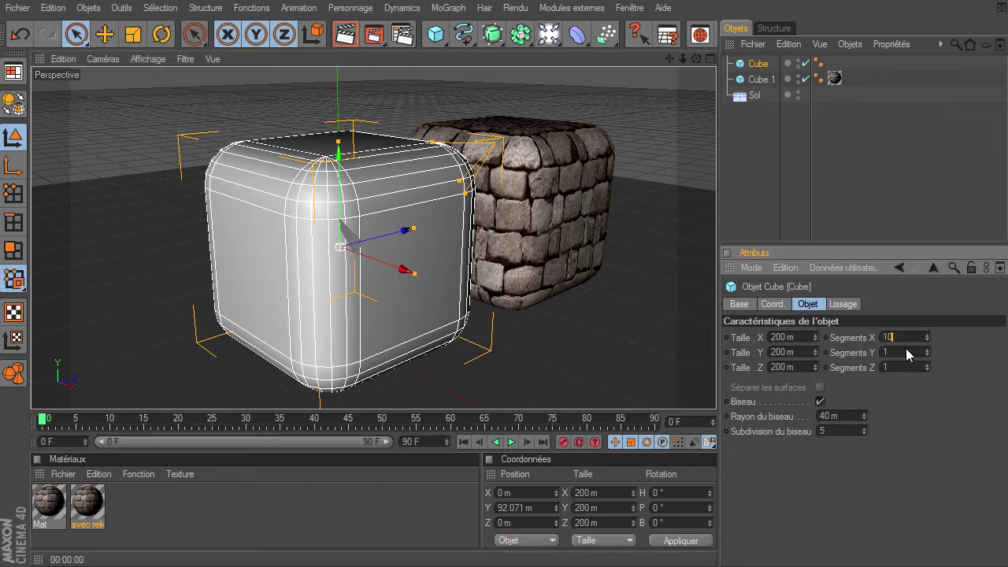
{"action": "left_click", "coordinate": [905, 348]}
{"action": "type", "text": "0"}
{"action": "left_click", "coordinate": [905, 367]}
{"action": "type", "text": "0"}
{"action": "key", "text": "Return"}
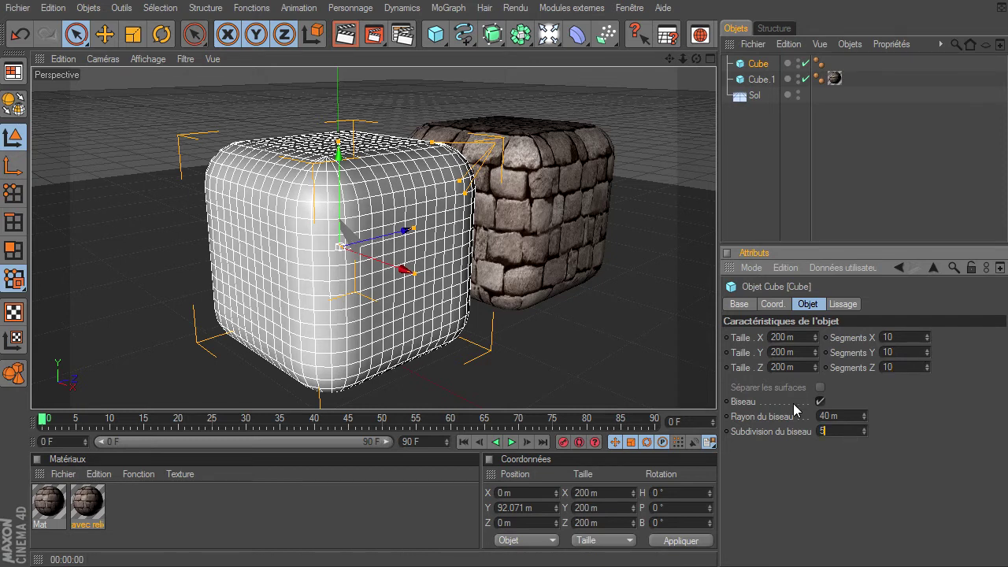
{"action": "type", "text": "10"}
{"action": "key", "text": "Return"}
Raise the cube's X, Y and Z segment counts to 15
{"action": "mouse_move", "coordinate": [696, 58]}
{"action": "left_mouse_down"}
{"action": "mouse_move", "coordinate": [716, 390]}
{"action": "mouse_move", "coordinate": [789, 359]}
{"action": "left_mouse_up"}
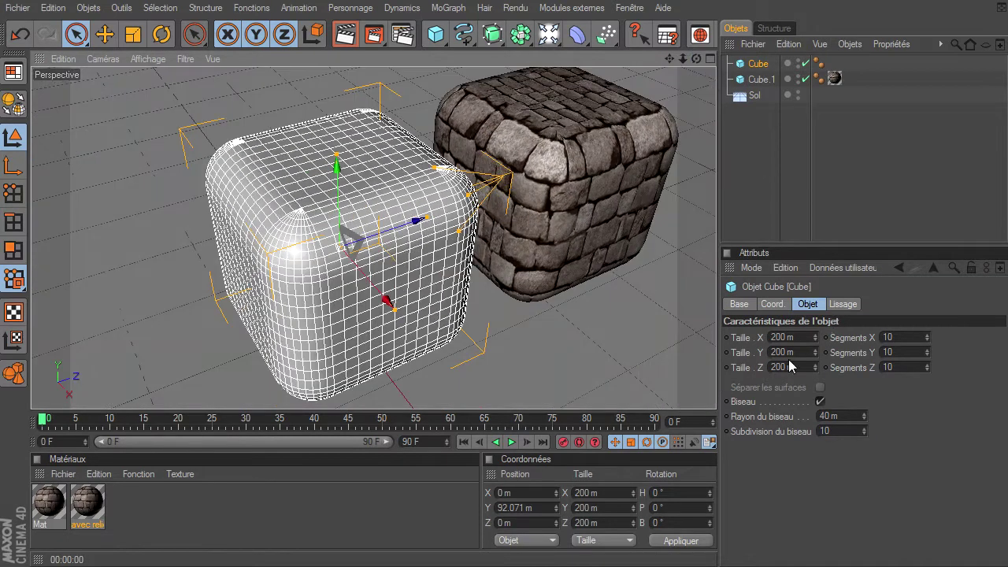
{"action": "left_click", "coordinate": [914, 336]}
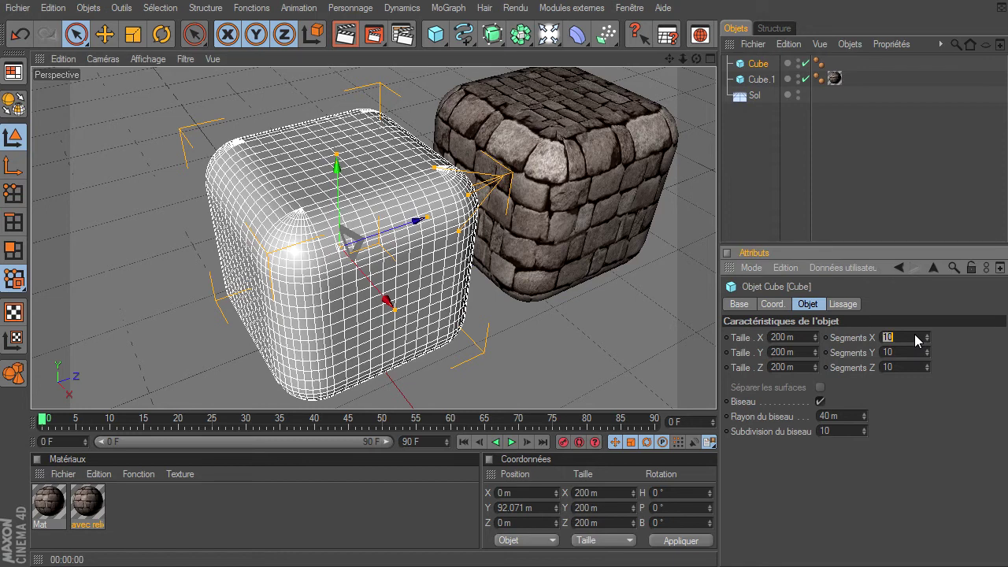
{"action": "type", "text": "15"}
{"action": "left_click", "coordinate": [917, 353]}
{"action": "type", "text": "1"}
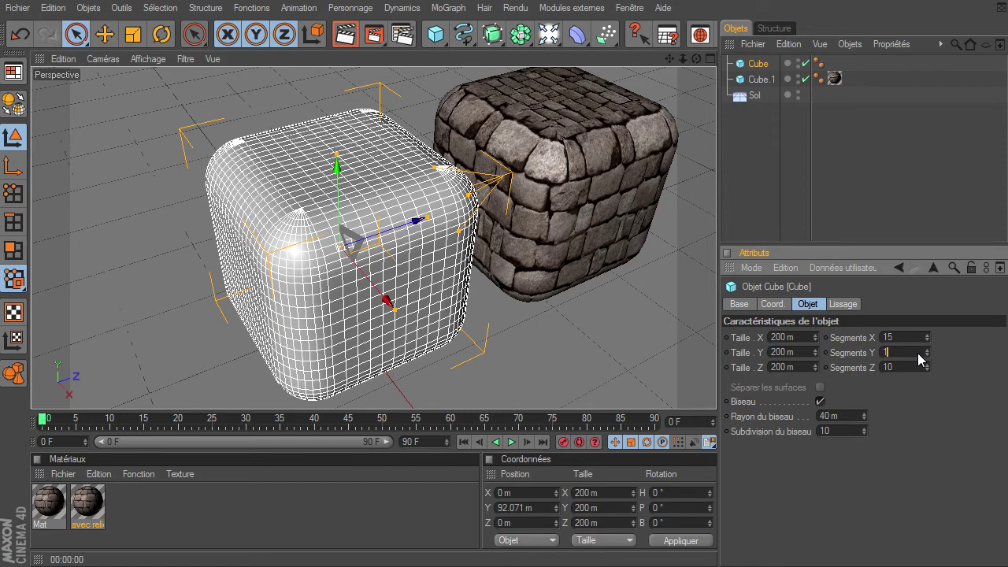
{"action": "key", "text": "Tab"}
{"action": "key", "text": "Return"}
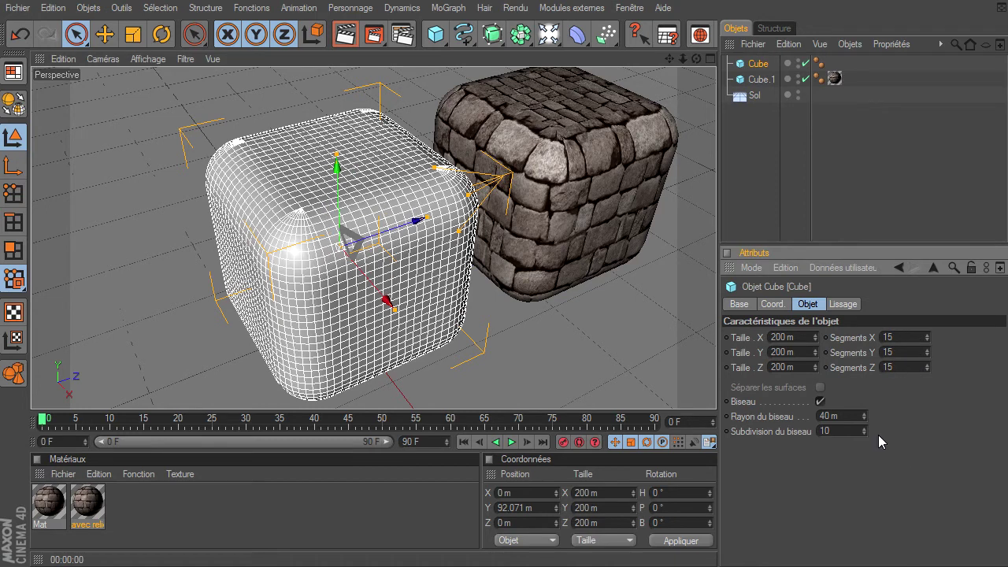
{"action": "left_click_drag", "start_coordinate": [696, 58], "coordinate": [716, 390]}
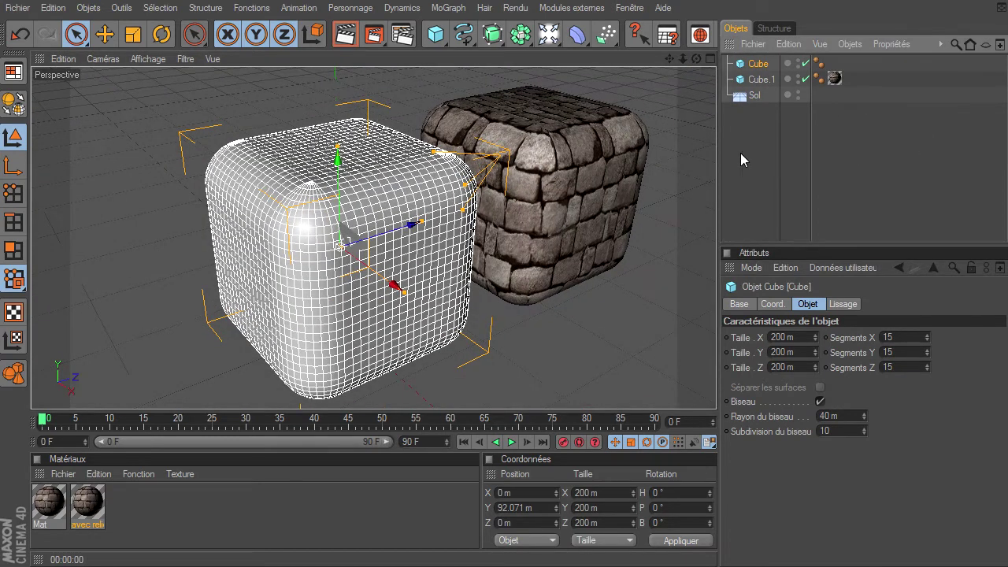
Make the white Cube editable and apply the avec relief material to it
{"action": "left_click", "coordinate": [13, 102]}
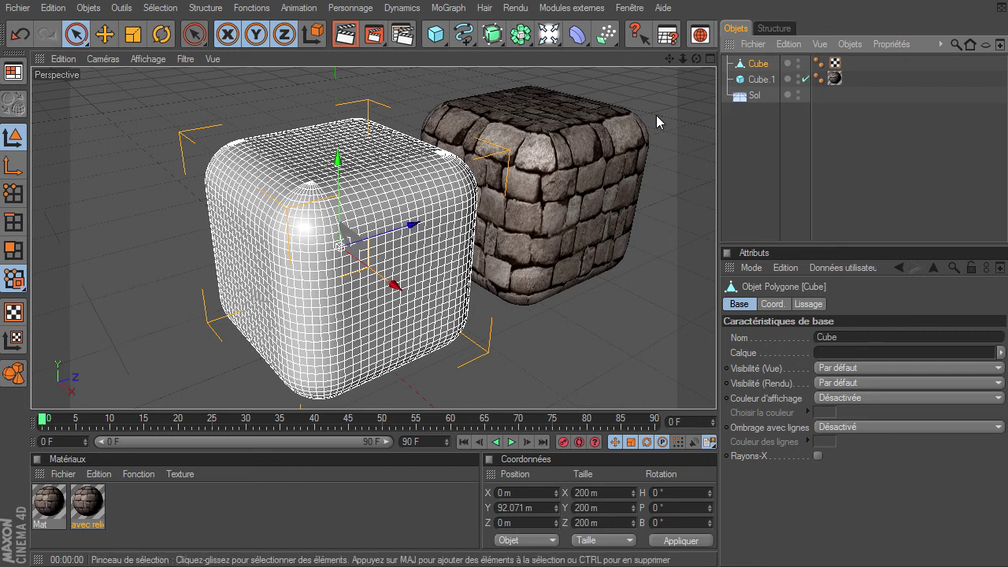
{"action": "left_click", "coordinate": [761, 80]}
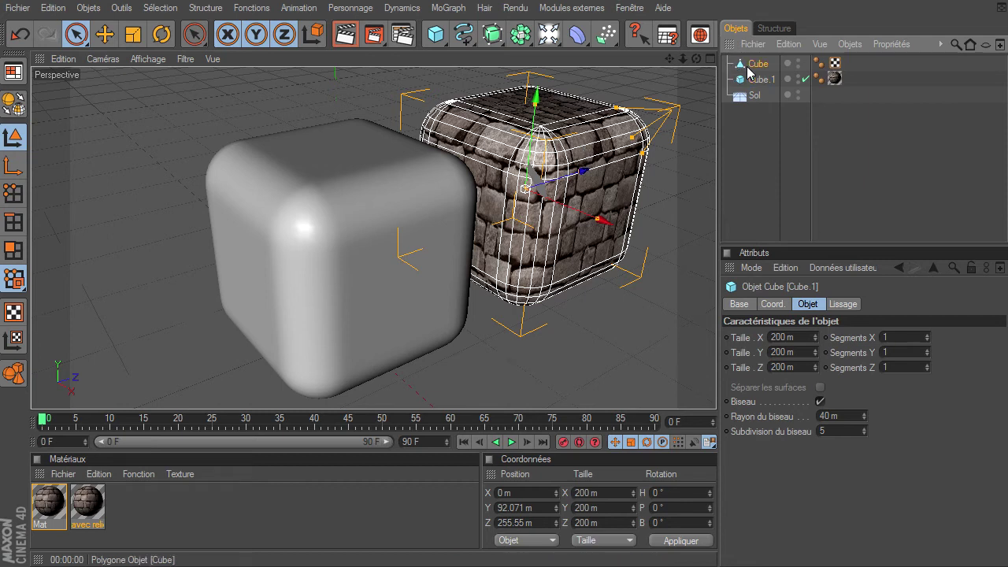
{"action": "left_click", "coordinate": [758, 64]}
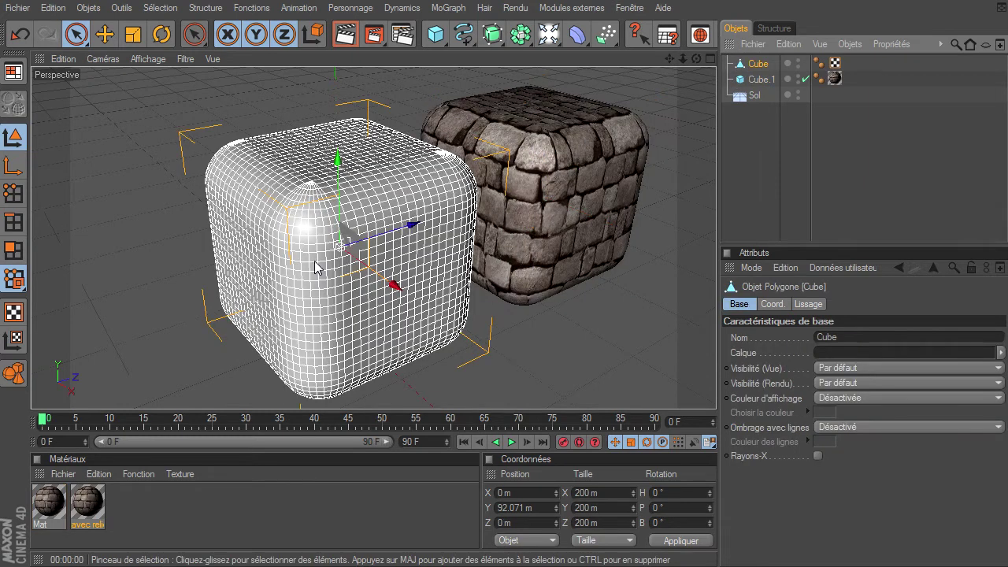
{"action": "left_click", "coordinate": [86, 516]}
{"action": "left_click_drag", "start_coordinate": [557, 186], "coordinate": [758, 64]}
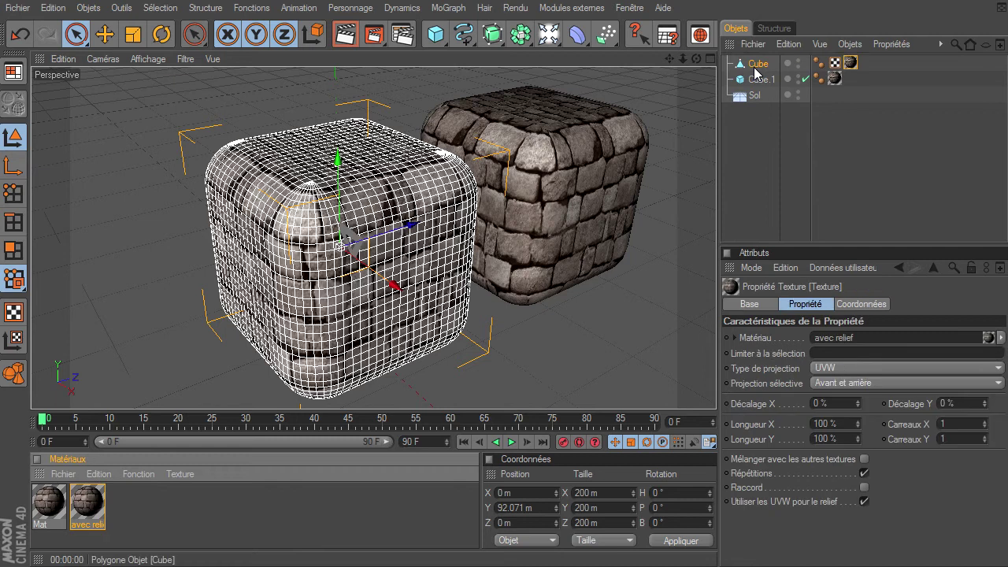
{"action": "left_click", "coordinate": [760, 171]}
Render the viewport to preview both stone cubes, including a closer view
{"action": "mouse_move", "coordinate": [697, 60]}
{"action": "left_mouse_down"}
{"action": "mouse_move", "coordinate": [716, 390]}
{"action": "mouse_move", "coordinate": [677, 60]}
{"action": "left_mouse_up"}
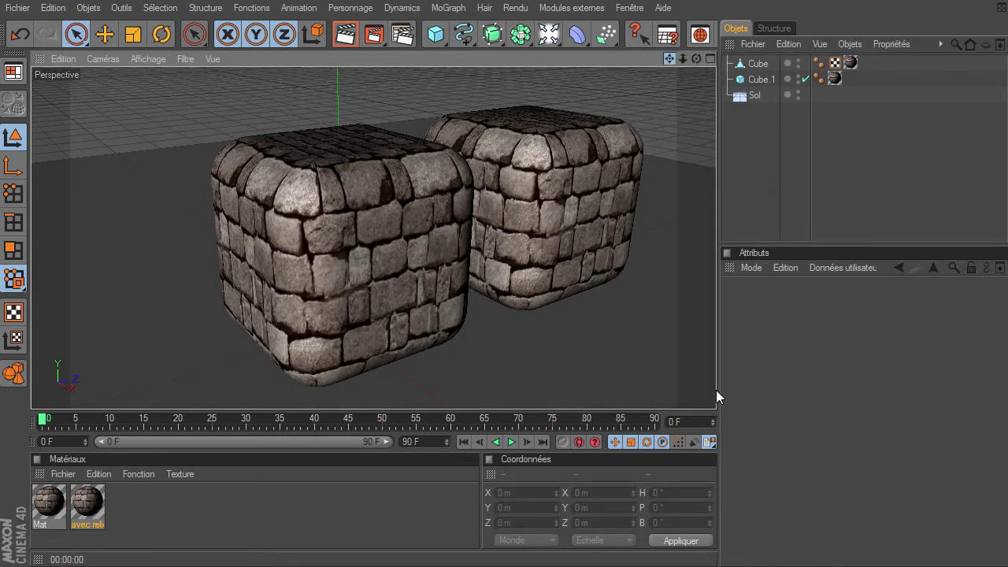
{"action": "left_click_drag", "start_coordinate": [716, 390], "coordinate": [697, 59]}
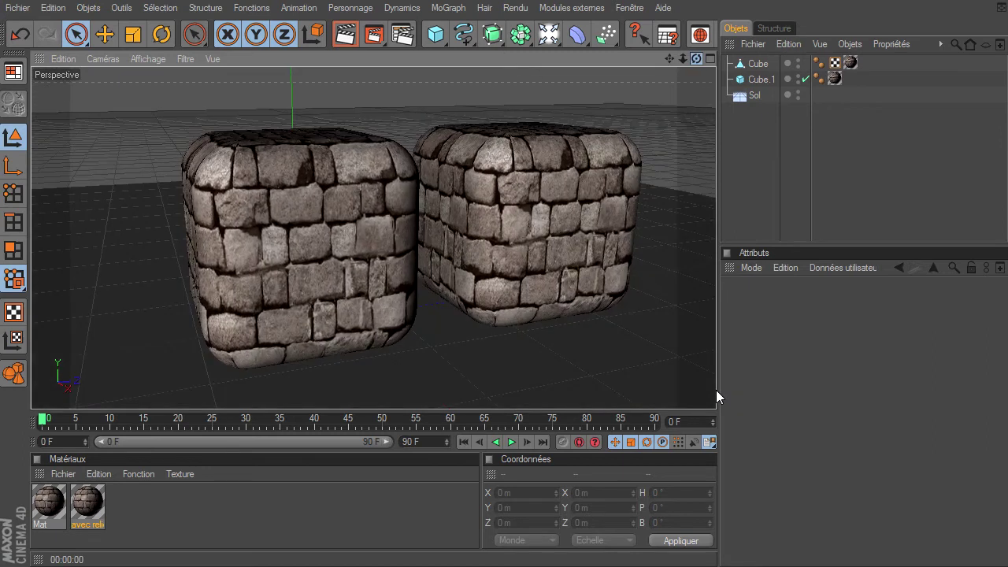
{"action": "left_click", "coordinate": [349, 35]}
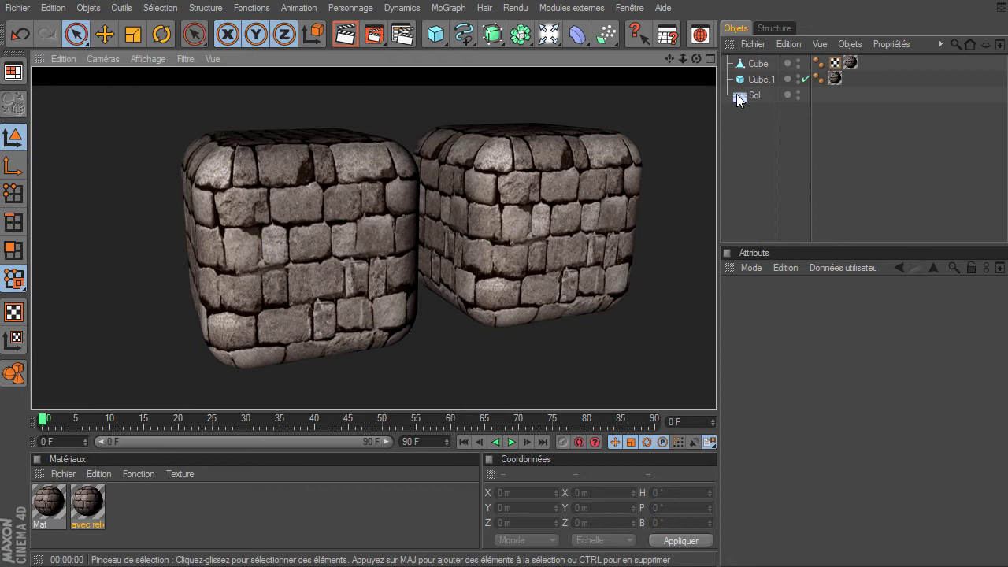
{"action": "scroll", "coordinate": [716, 390], "scroll_direction": "up", "scroll_amount": 5}
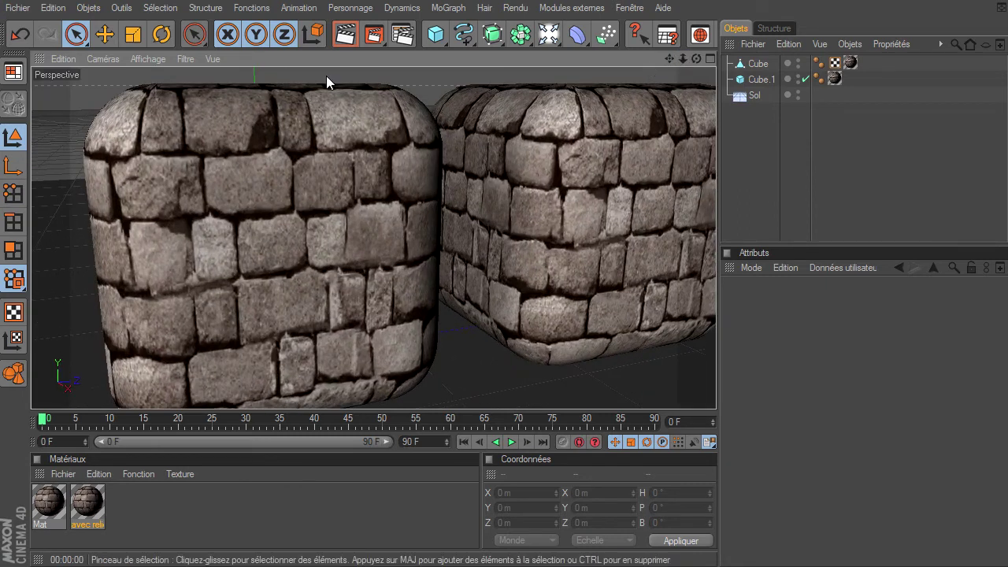
{"action": "left_click", "coordinate": [347, 37]}
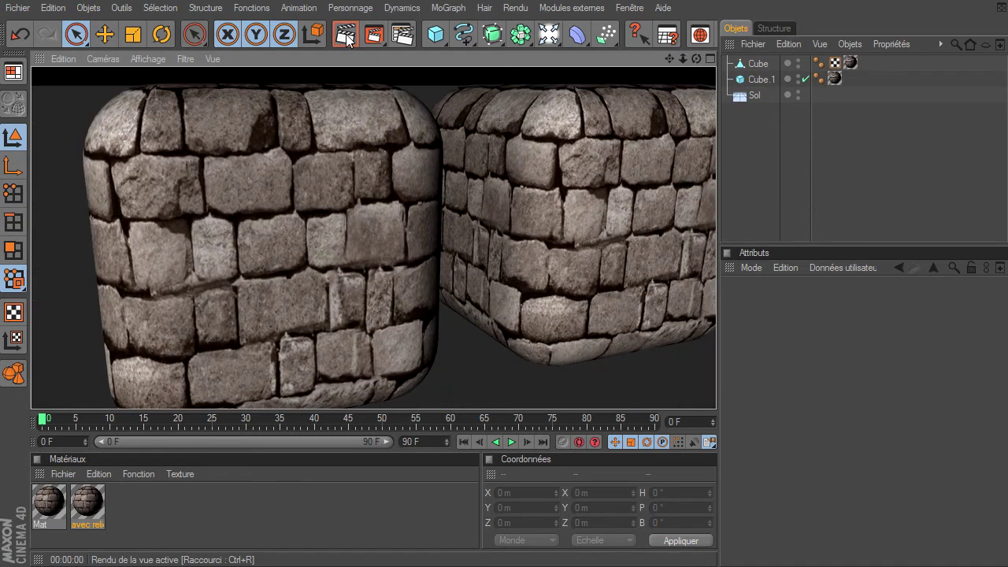
Enable the Déplacement channel in the avec relief material and render the viewport
{"action": "double_click", "coordinate": [89, 507]}
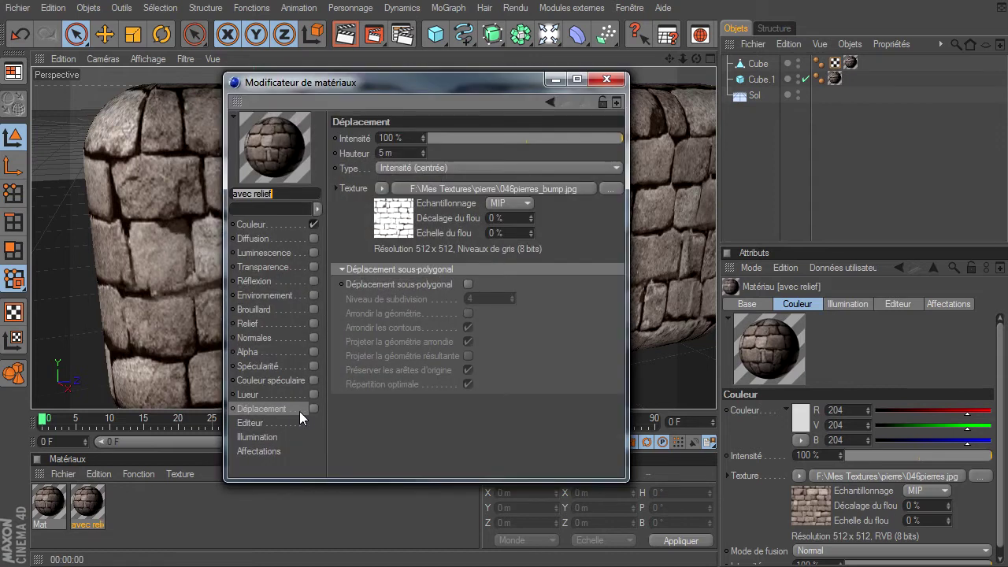
{"action": "left_click", "coordinate": [314, 409]}
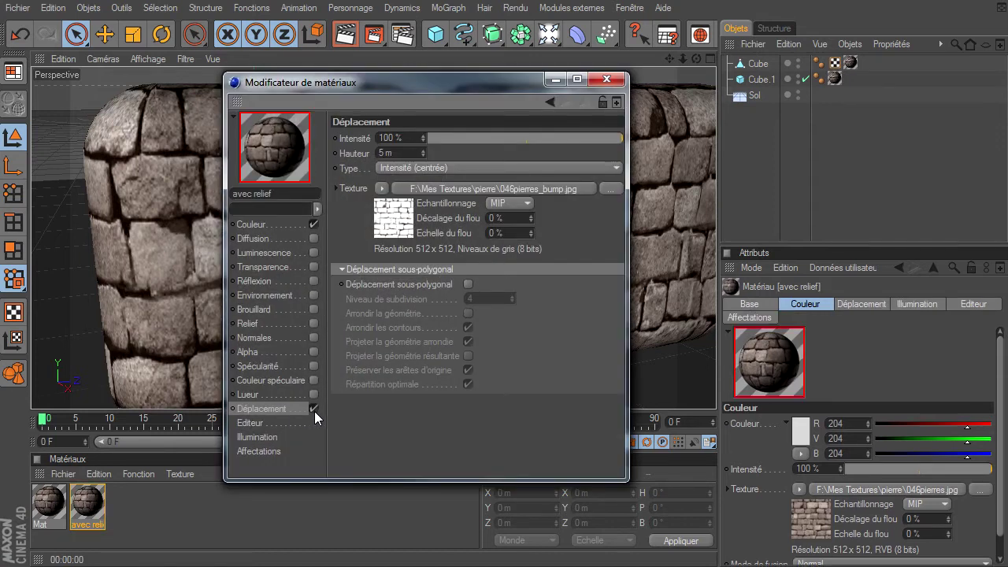
{"action": "left_click", "coordinate": [608, 80]}
{"action": "left_click", "coordinate": [347, 36]}
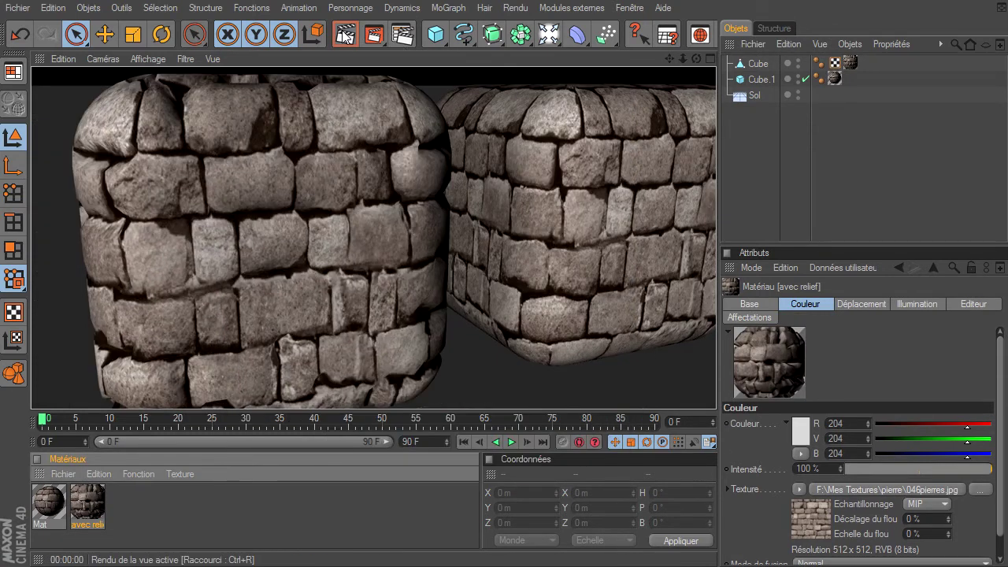
Render both cubes from a wider angle to compare their relief
{"action": "left_click_drag", "start_coordinate": [692, 60], "coordinate": [715, 391]}
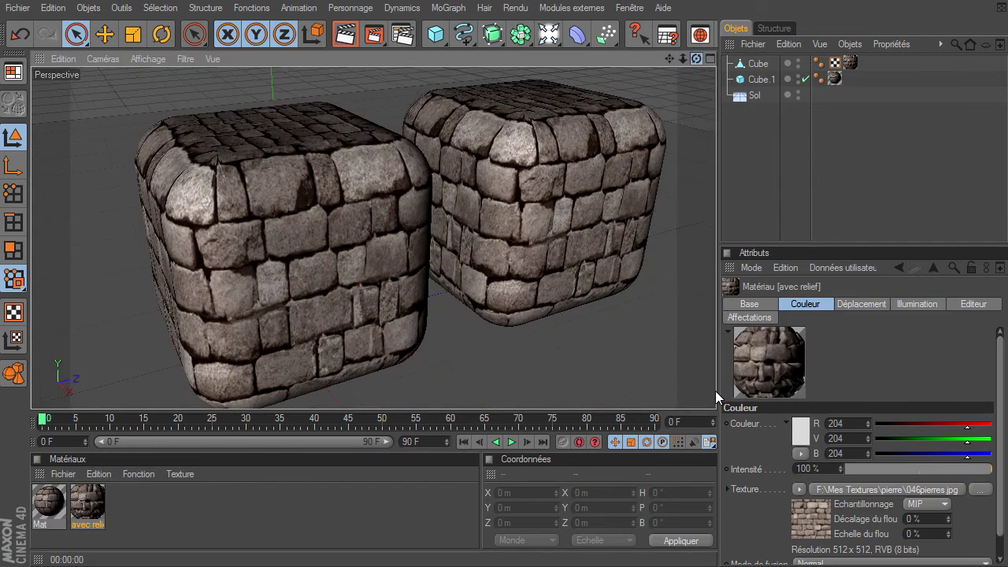
{"action": "left_click", "coordinate": [347, 36]}
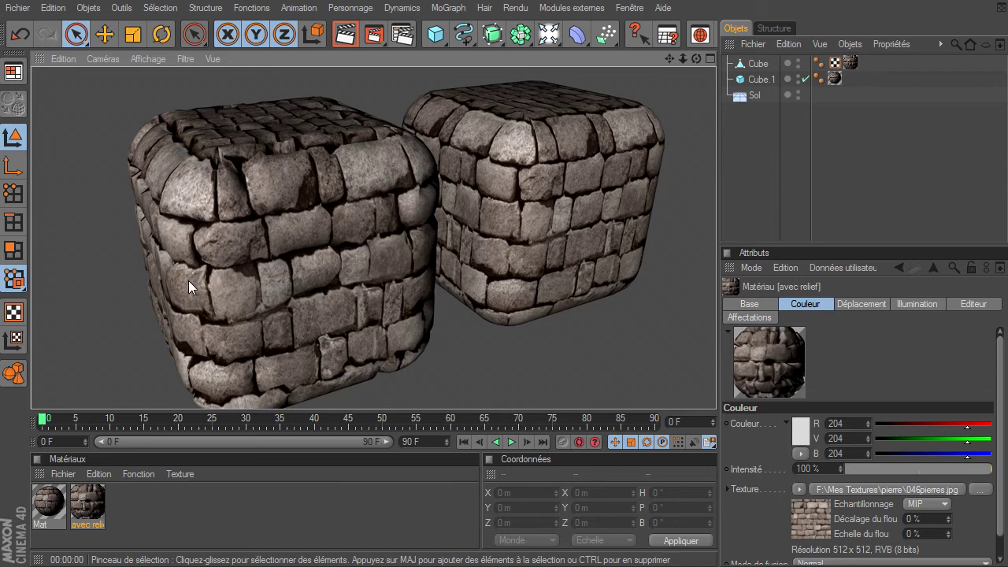
{"action": "double_click", "coordinate": [87, 504]}
Lower the avec relief displacement intensity to 52 %, then 39 %, rendering after each
{"action": "mouse_move", "coordinate": [360, 97]}
{"action": "left_mouse_down"}
{"action": "mouse_move", "coordinate": [524, 79]}
{"action": "mouse_move", "coordinate": [654, 83]}
{"action": "left_mouse_up"}
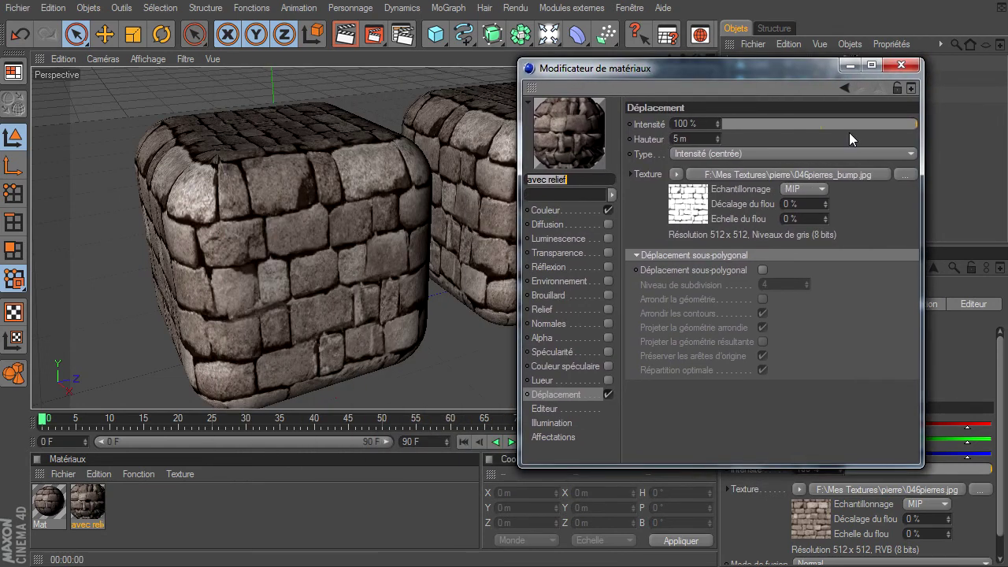
{"action": "left_click_drag", "start_coordinate": [882, 128], "coordinate": [871, 127]}
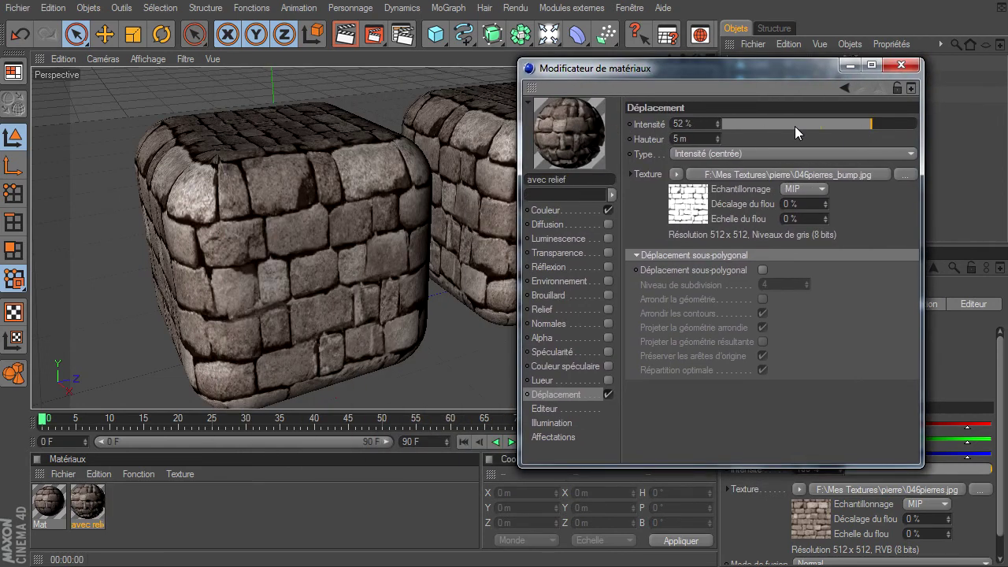
{"action": "left_click", "coordinate": [347, 34]}
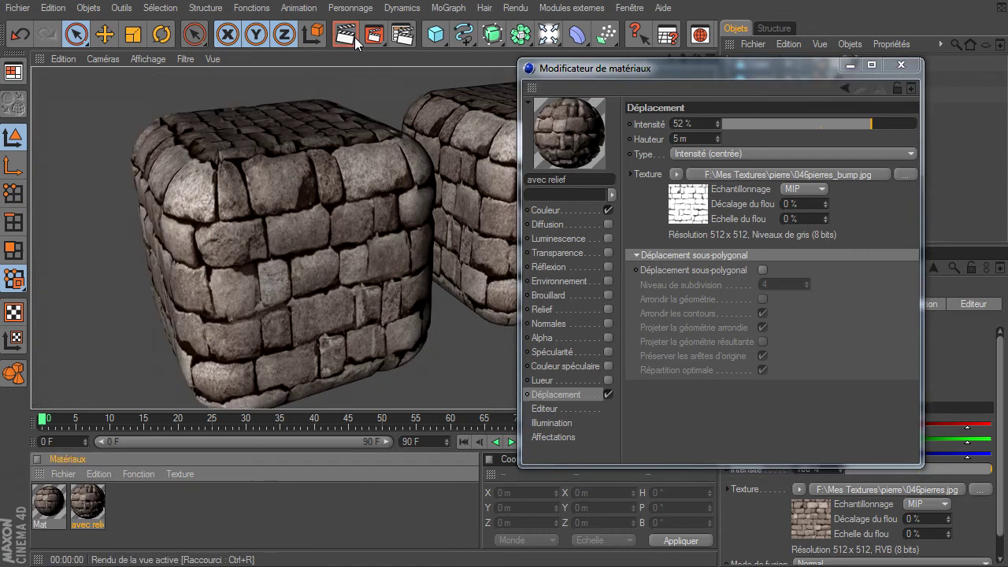
{"action": "left_click", "coordinate": [855, 124]}
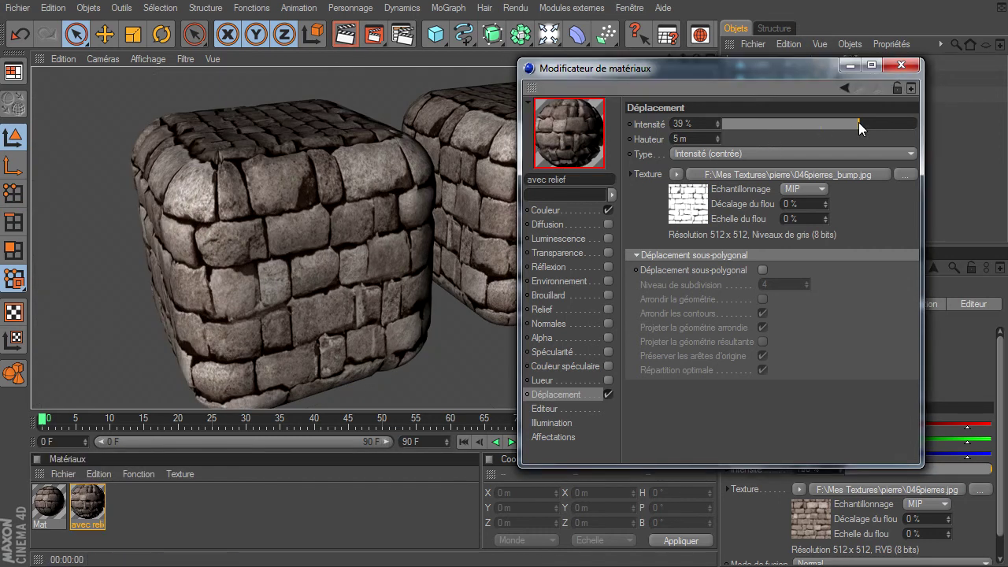
{"action": "key", "text": "ctrl+r"}
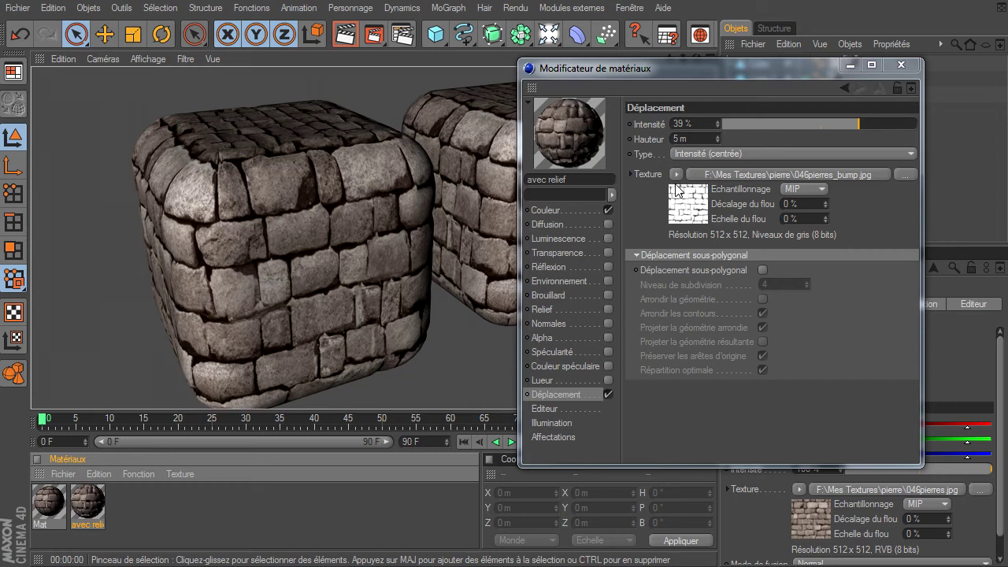
Close the material editor and render the finished cubes from two new angles
{"action": "left_click", "coordinate": [904, 67]}
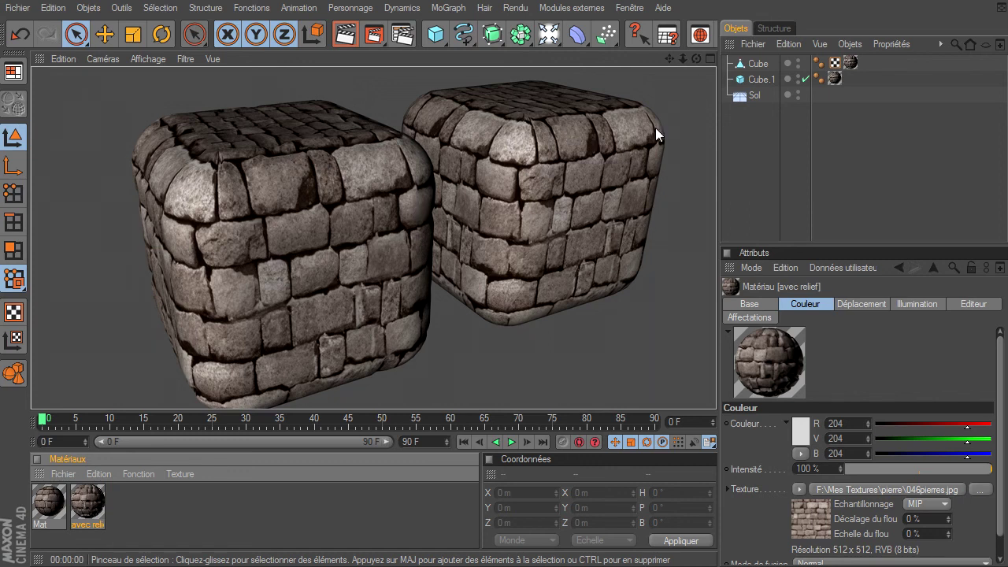
{"action": "mouse_move", "coordinate": [696, 58]}
{"action": "left_mouse_down"}
{"action": "mouse_move", "coordinate": [696, 389]}
{"action": "mouse_move", "coordinate": [711, 393]}
{"action": "left_mouse_up"}
{"action": "left_click", "coordinate": [350, 36]}
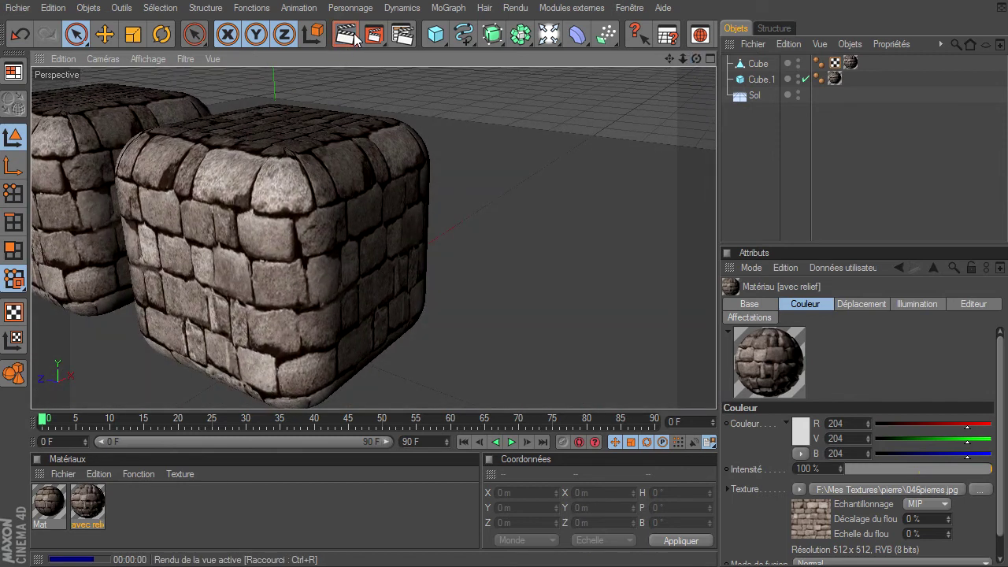
{"action": "mouse_move", "coordinate": [696, 58]}
{"action": "left_mouse_down"}
{"action": "mouse_move", "coordinate": [774, 390]}
{"action": "mouse_move", "coordinate": [719, 390]}
{"action": "mouse_move", "coordinate": [709, 378]}
{"action": "left_mouse_up"}
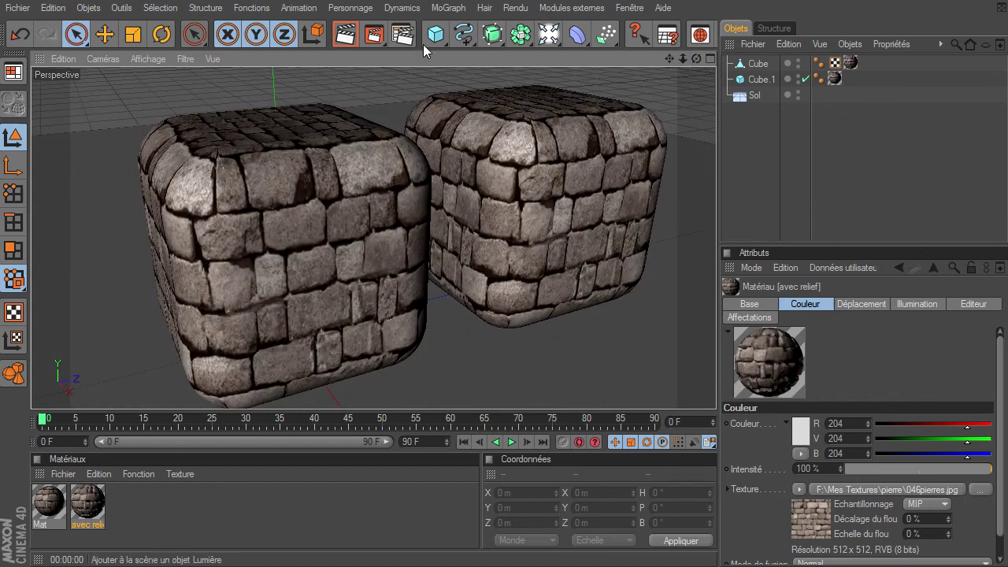
{"action": "left_click", "coordinate": [347, 36]}
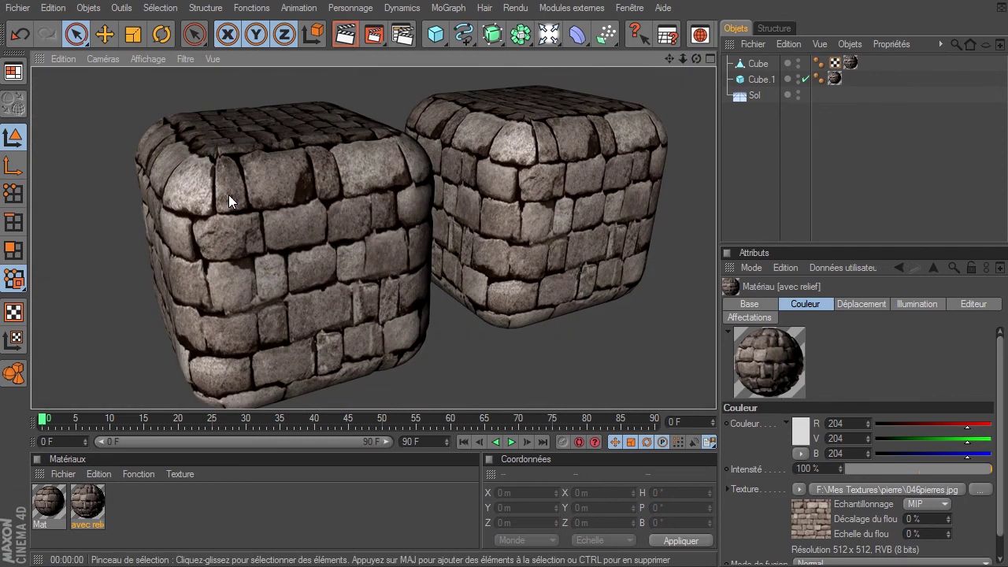